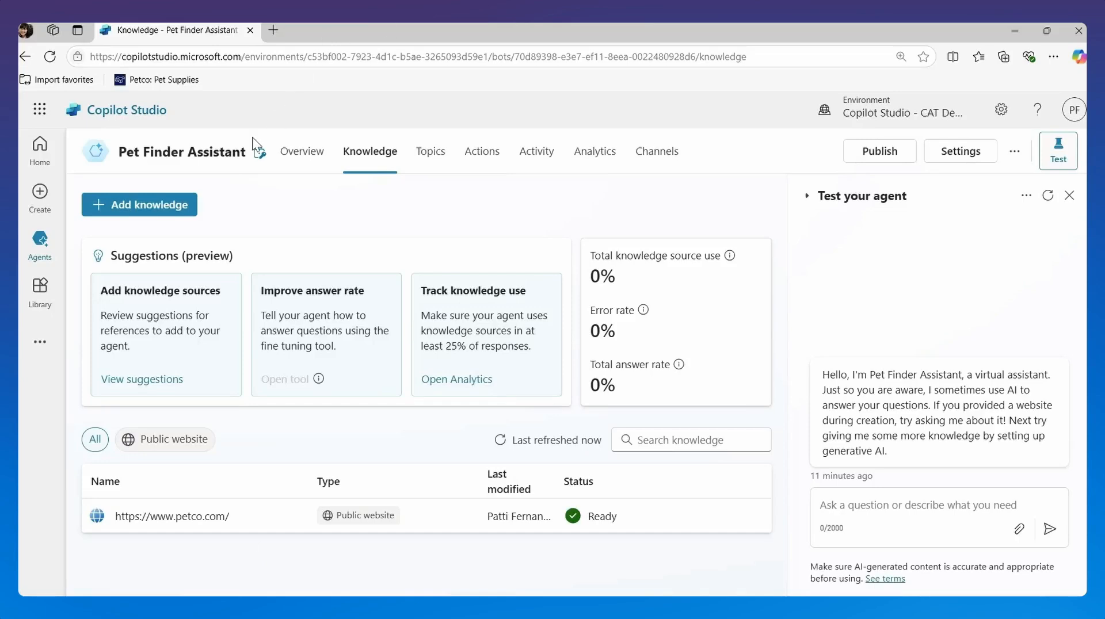
left_click(184, 205)
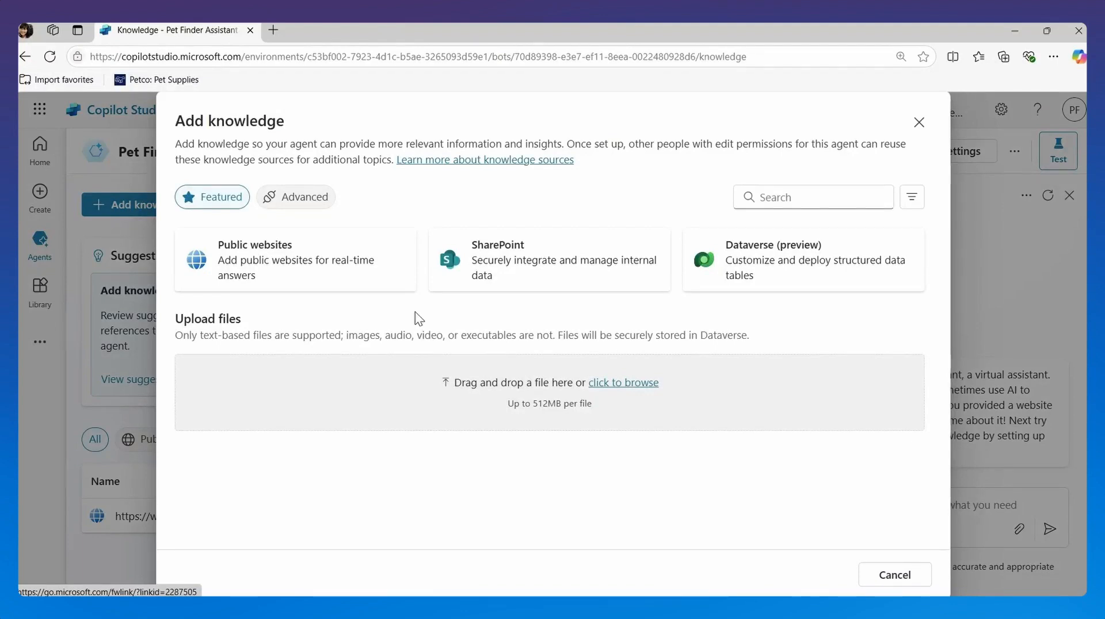
left_click(336, 247)
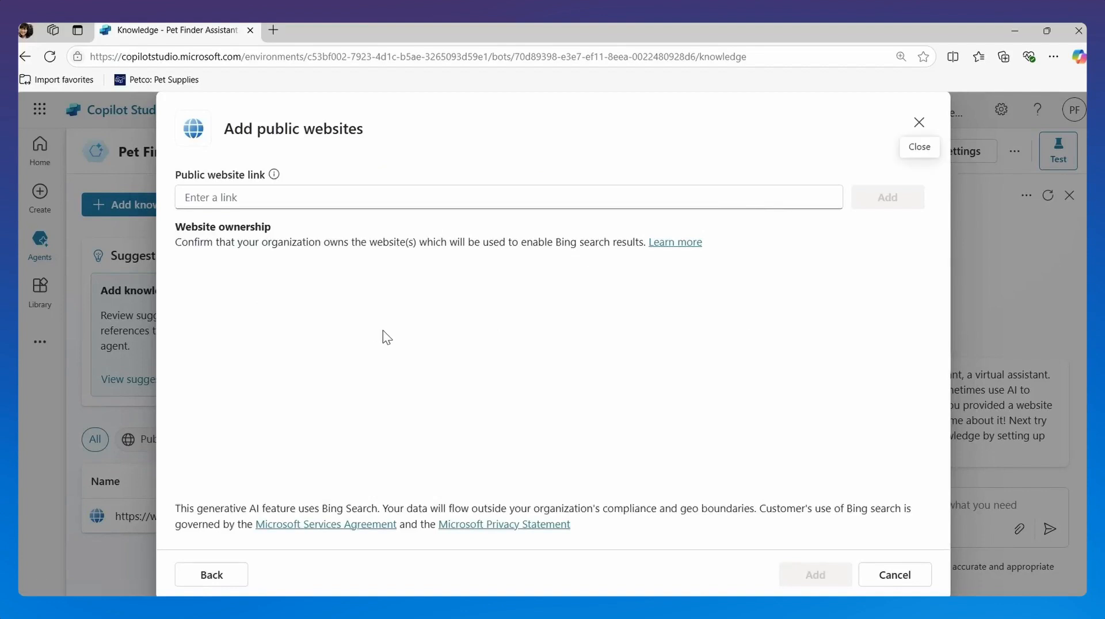
left_click(357, 198)
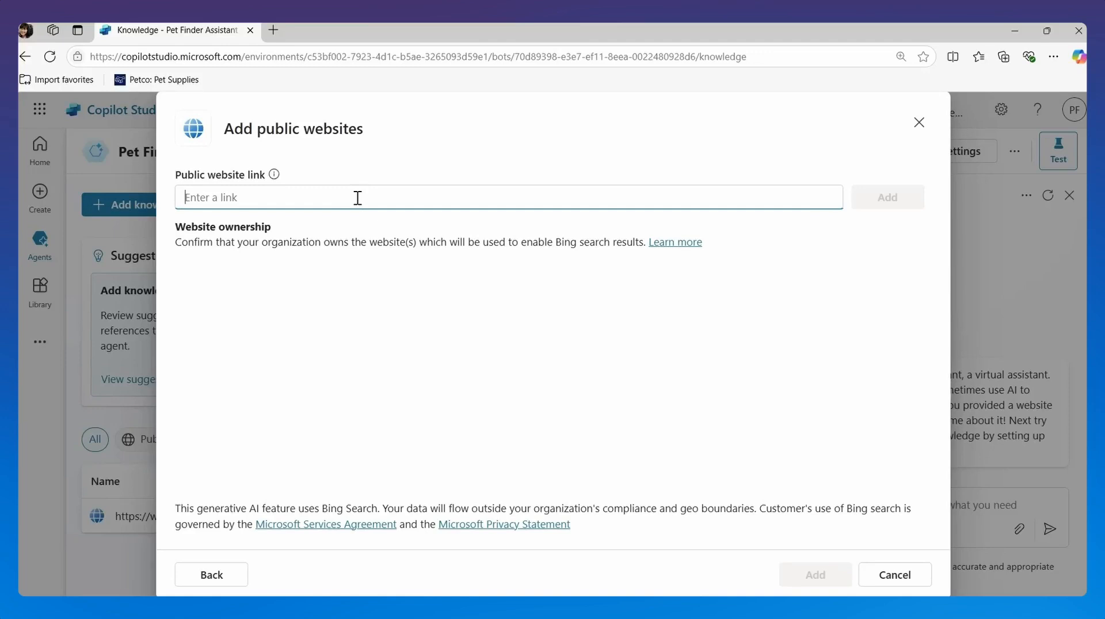
left_click(891, 578)
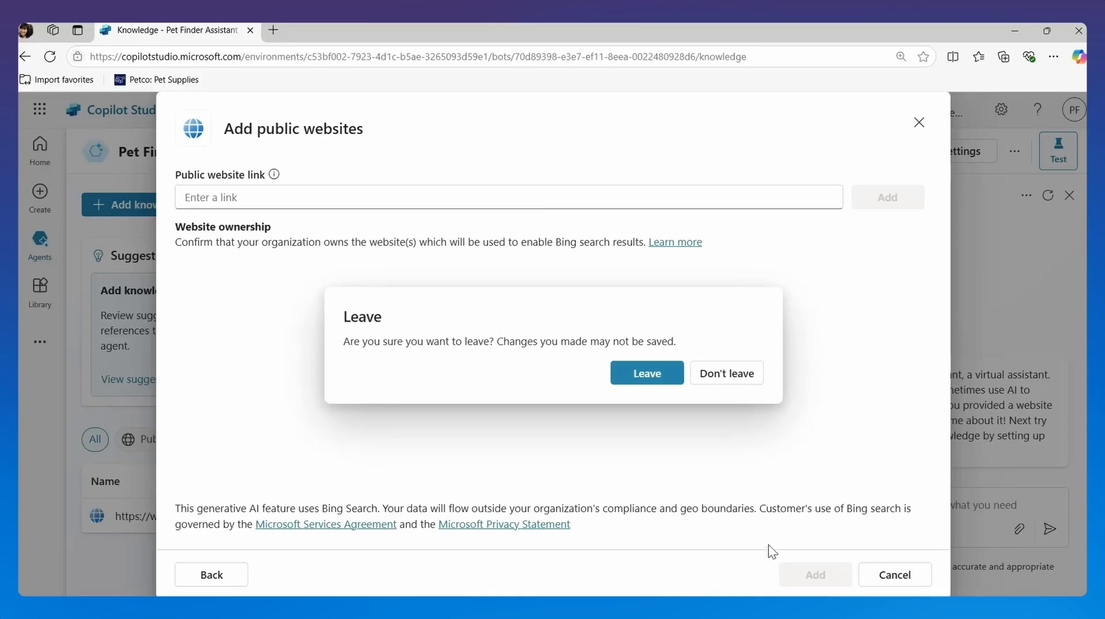
left_click(642, 374)
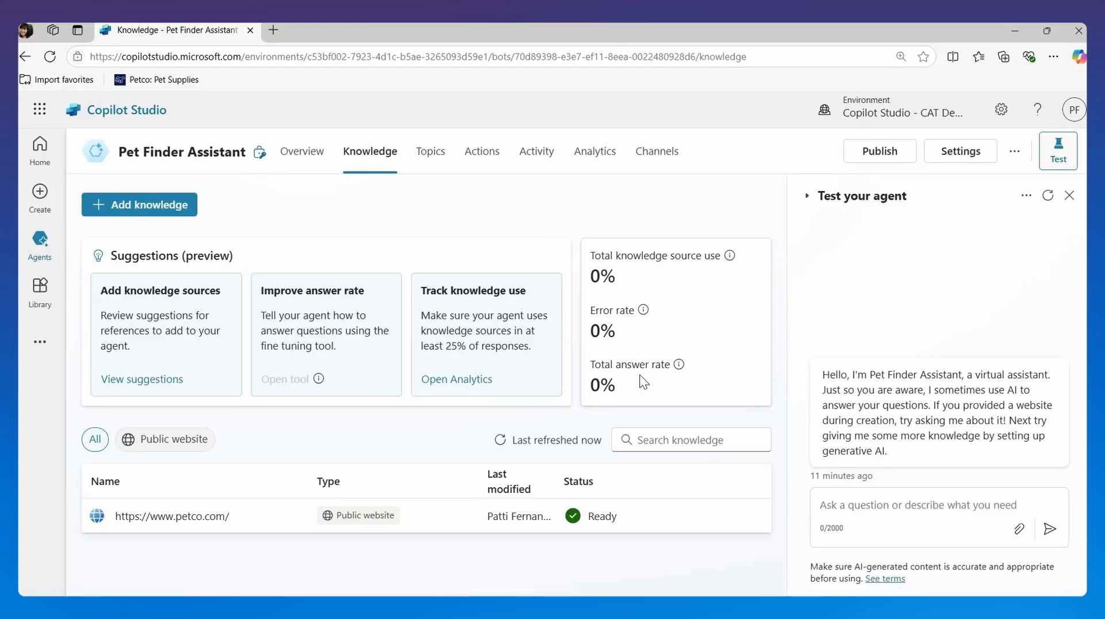
- Bring up the options for adding a knowledge source to the Pet Finder Assistant agent
left_click(164, 214)
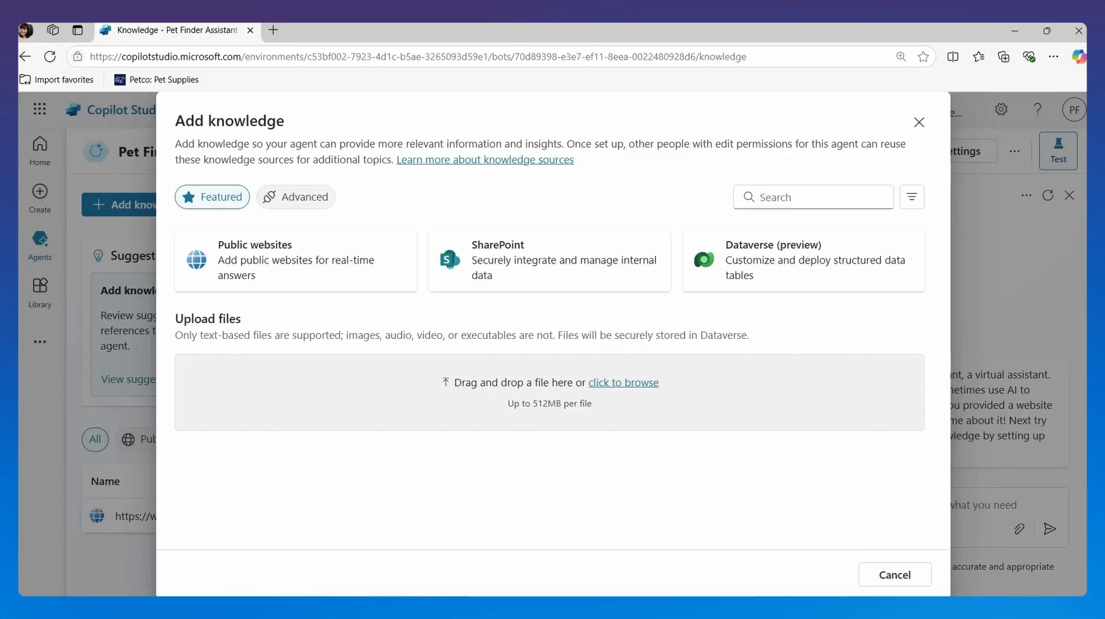
- Switch to Breed Knowledge Source.xlsx in Excel, examine its breeds, adoption notes and recommendation columns, and close the workbook
key("alt+Tab")
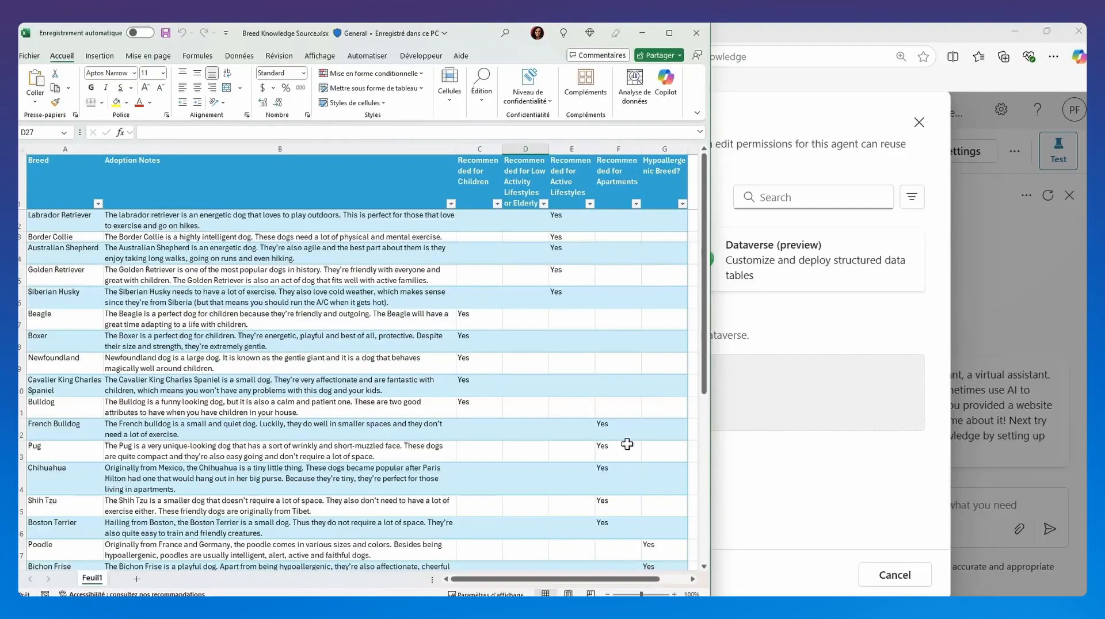
scroll(621, 516, "down", 2)
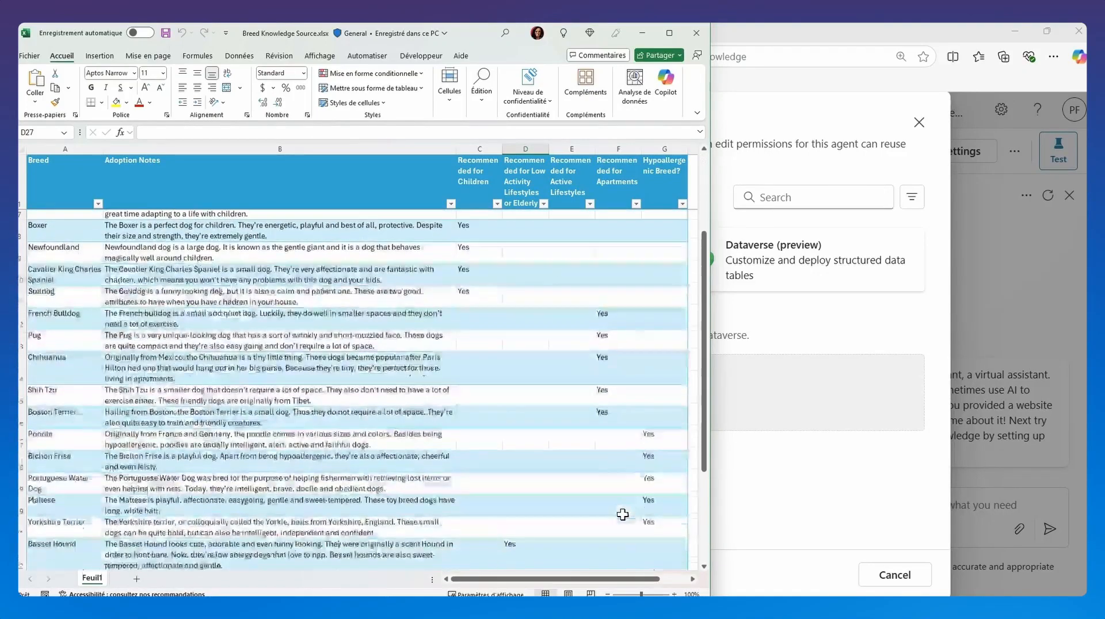
scroll(676, 433, "down", 2)
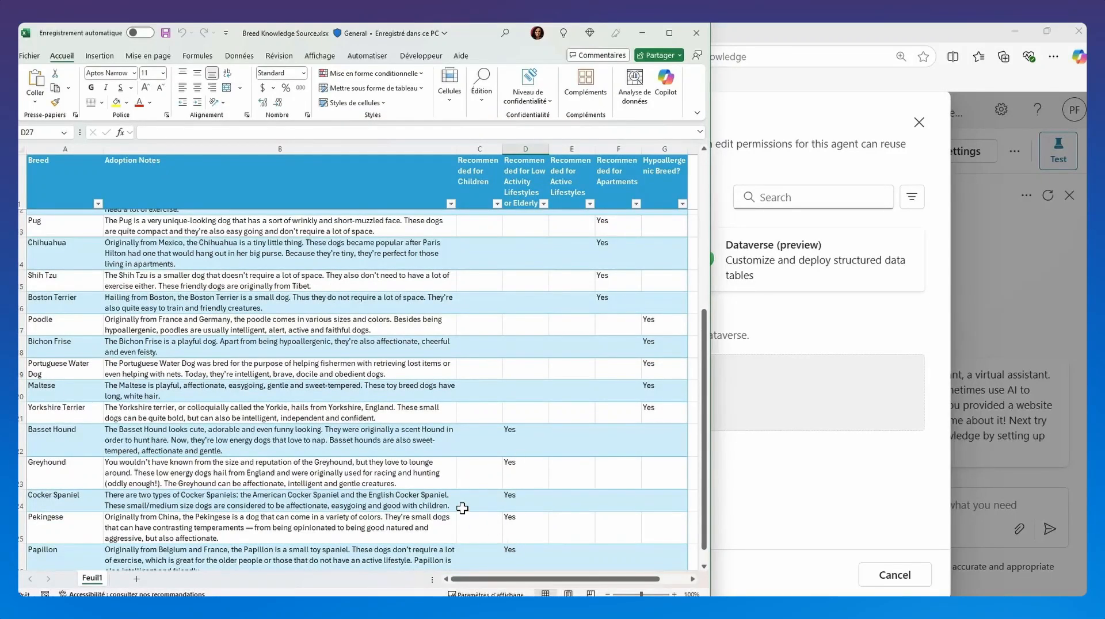
scroll(433, 483, "up", 5)
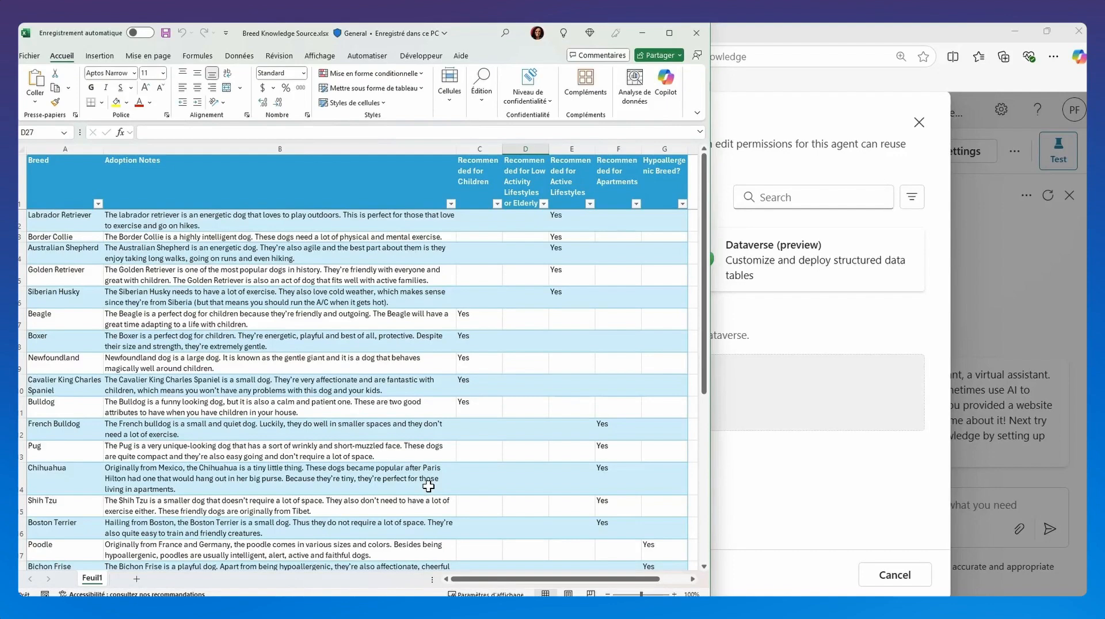
left_click(70, 192)
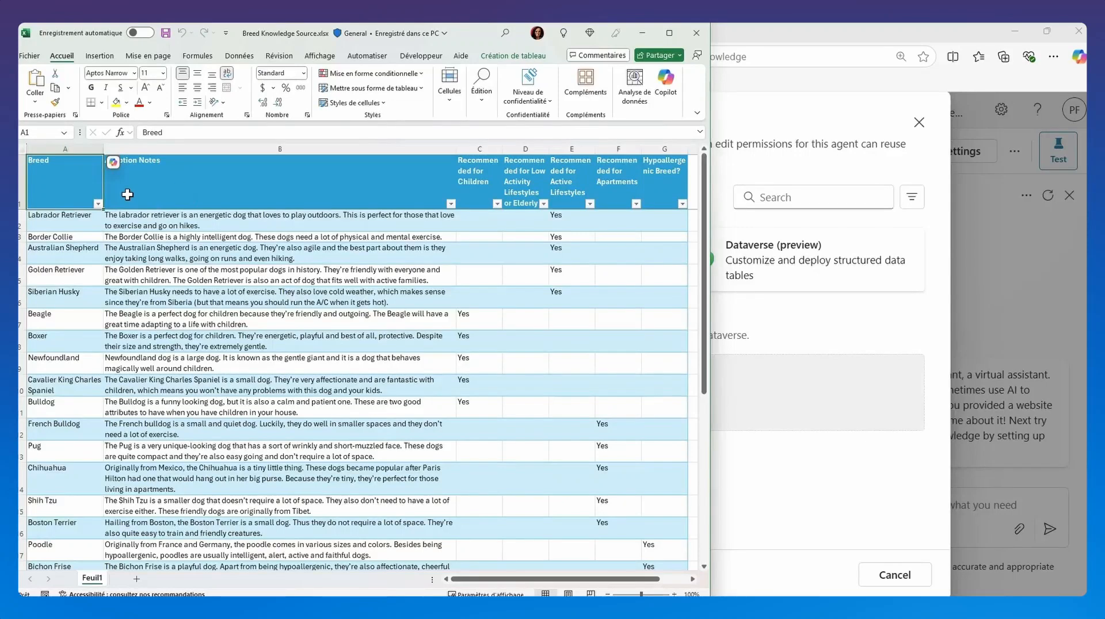
left_click(99, 205)
left_click(99, 205)
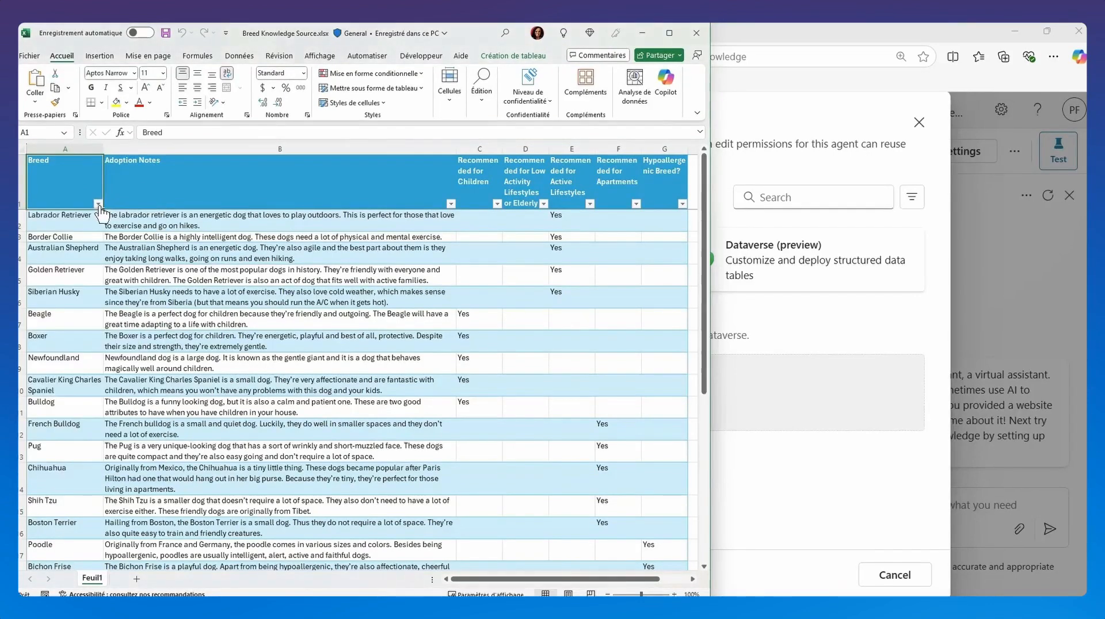
left_click(451, 205)
left_click(313, 342)
left_click(69, 218)
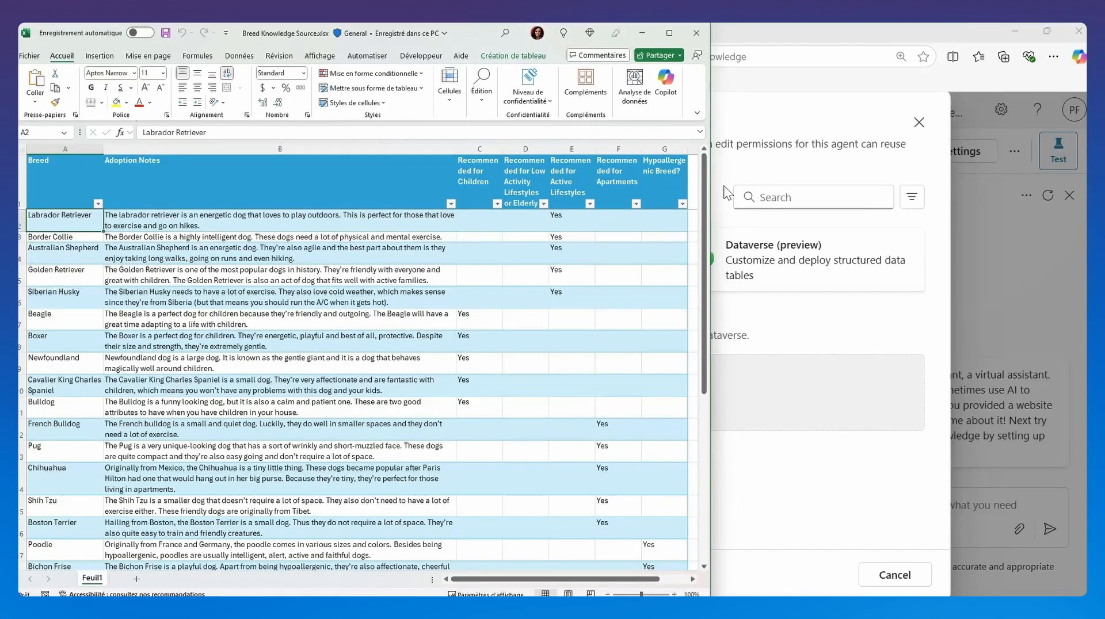
left_click(697, 33)
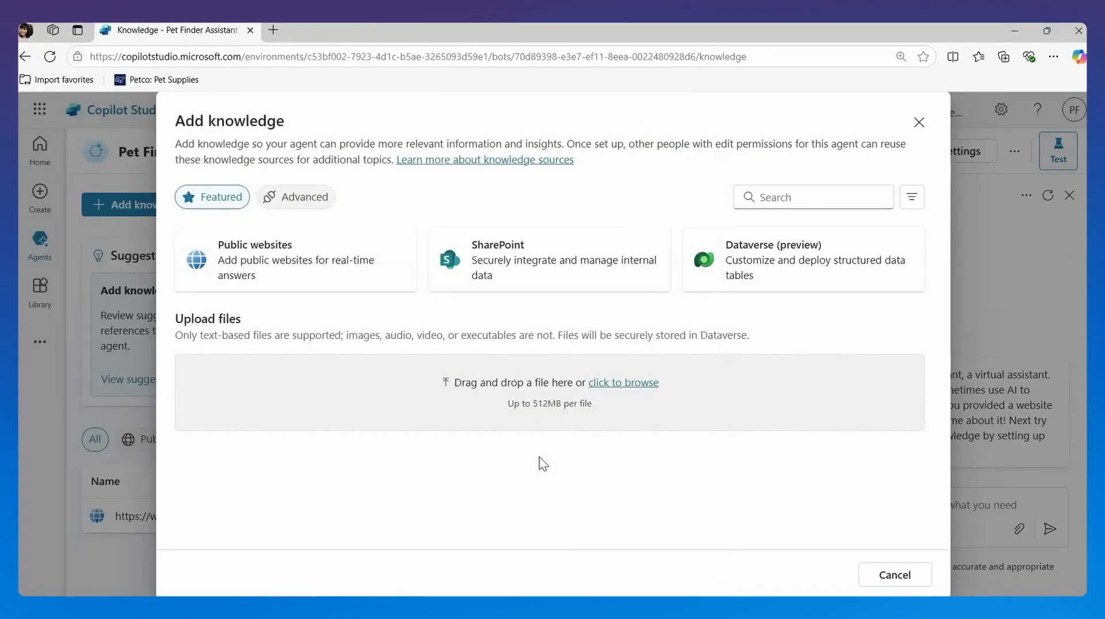
- Choose Breed Knowledge Source.xlsx from the Desktop folder as the file to upload as agent knowledge
left_click(636, 383)
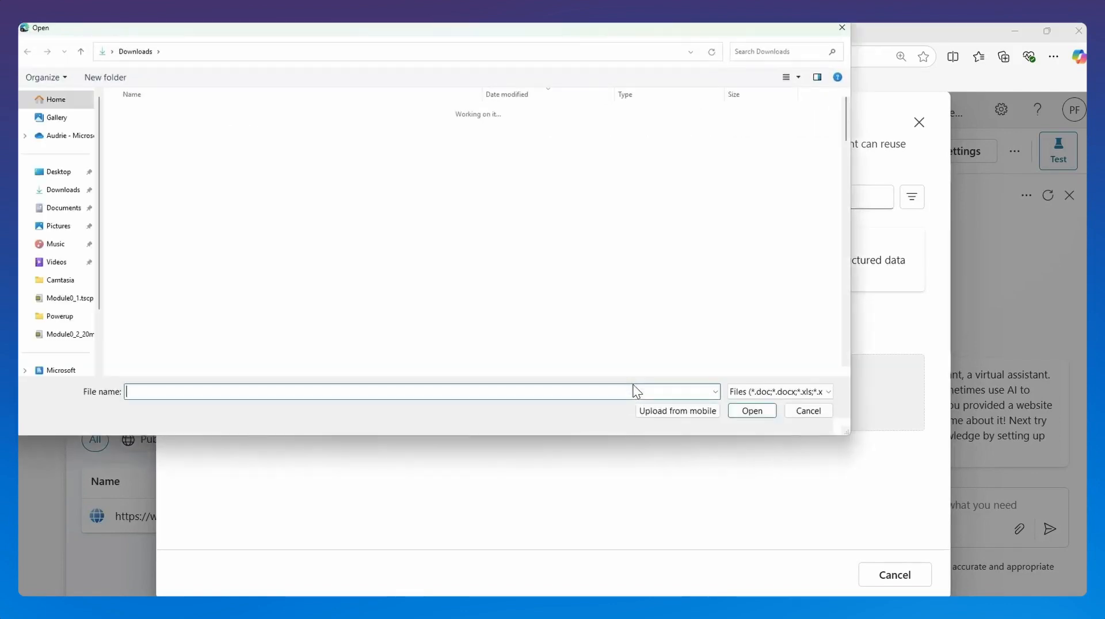
left_click(60, 173)
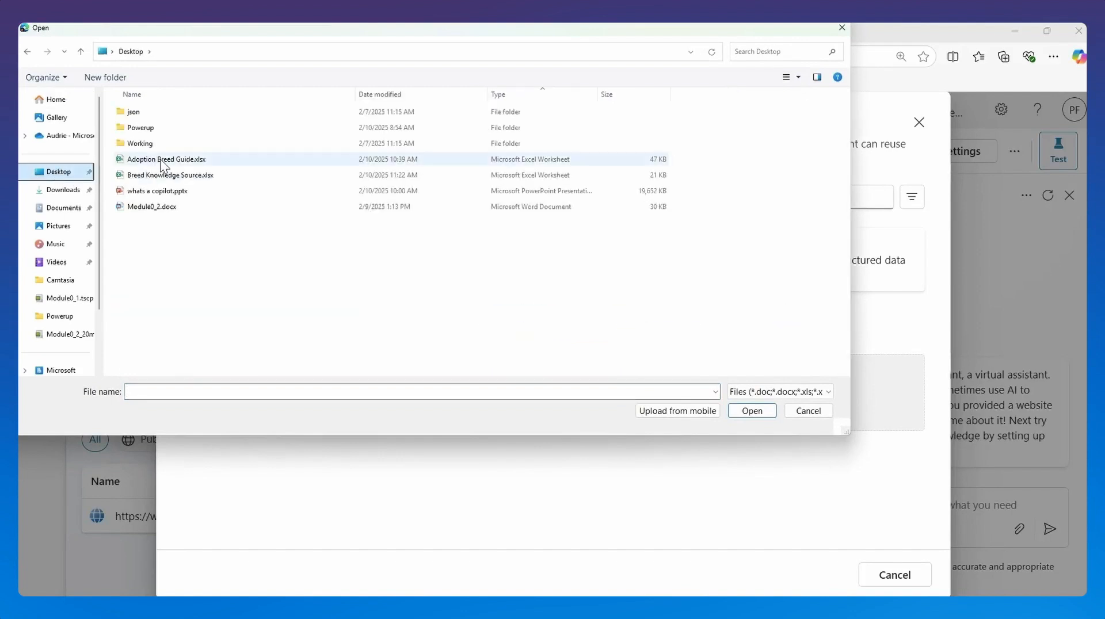
left_click(161, 159)
left_click(237, 176)
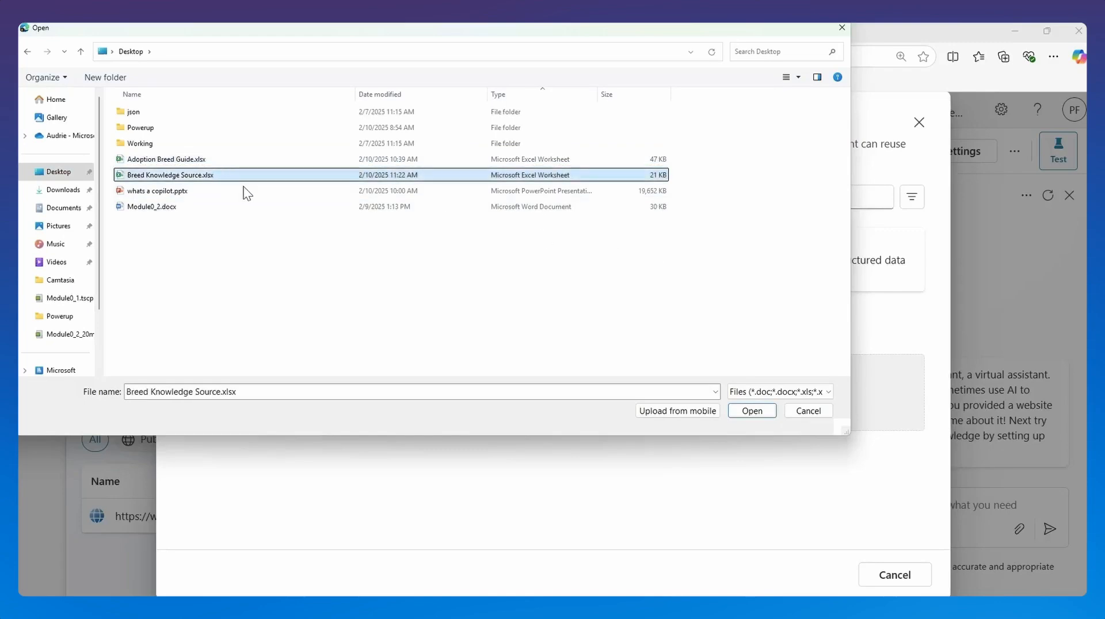
left_click(752, 412)
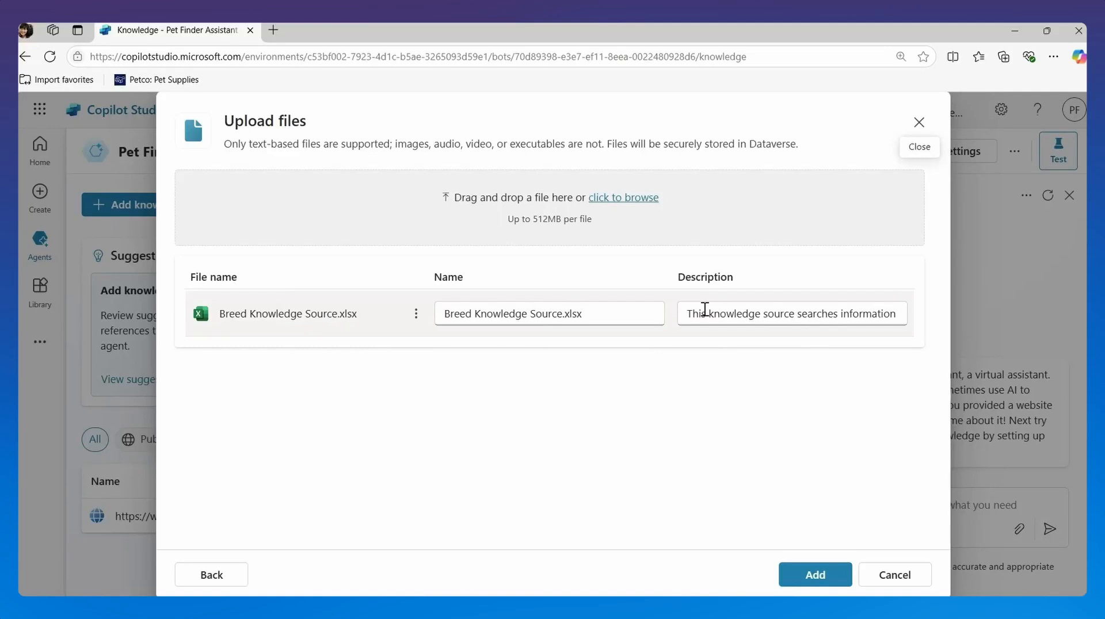
- Replace the file's description with "Comparison table for dog adoption breeds." and add it to the agent's knowledge
left_click_drag(686, 313, 949, 311)
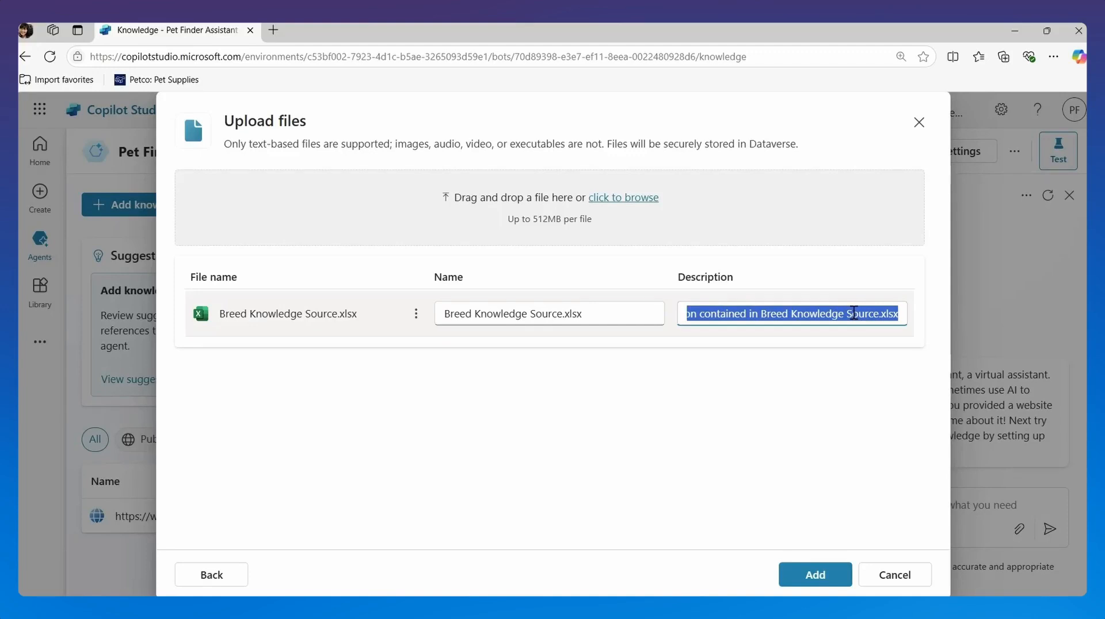
type("Caninal")
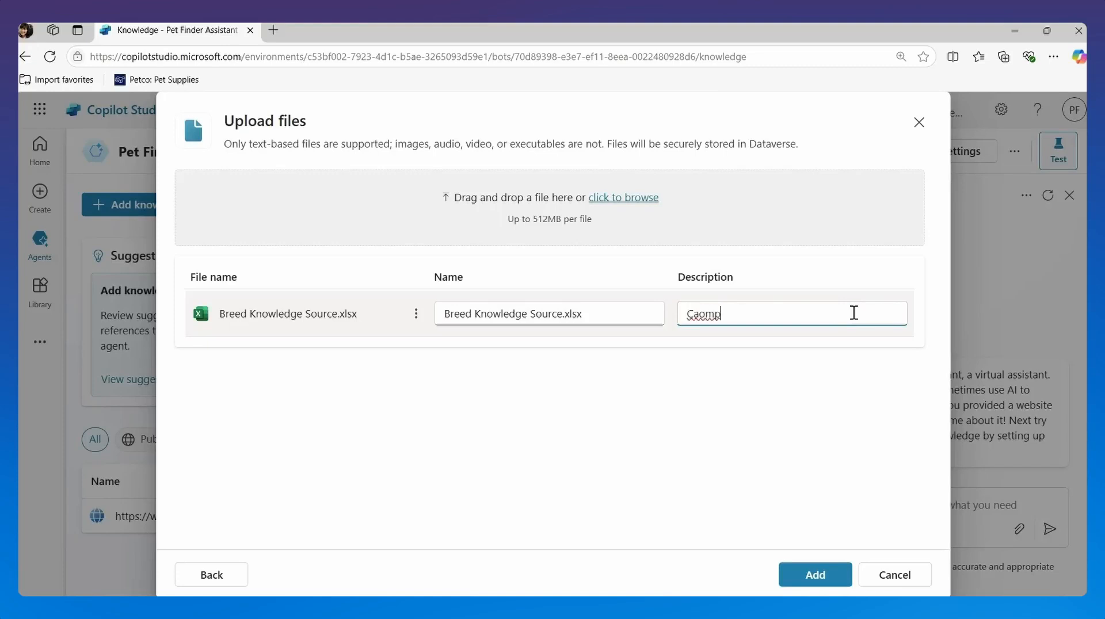
key("BackSpace")
key("BackSpace")
key("BackSpace")
key("BackSpace")
key("BackSpace")
key("BackSpace")
type("omparison table for")
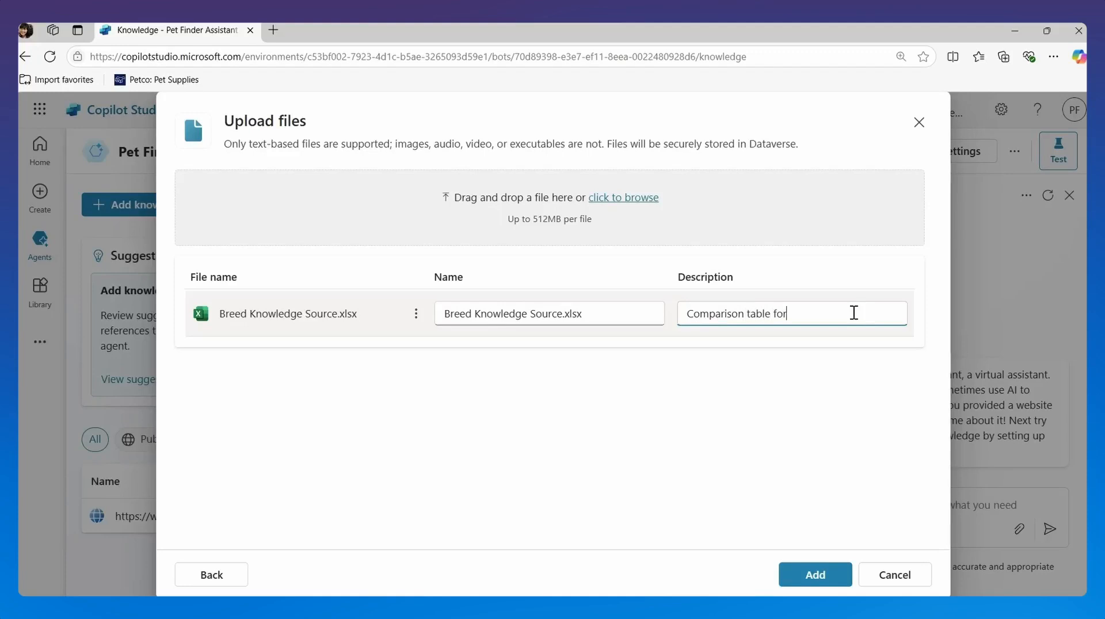
type(" dog adoption breeds.")
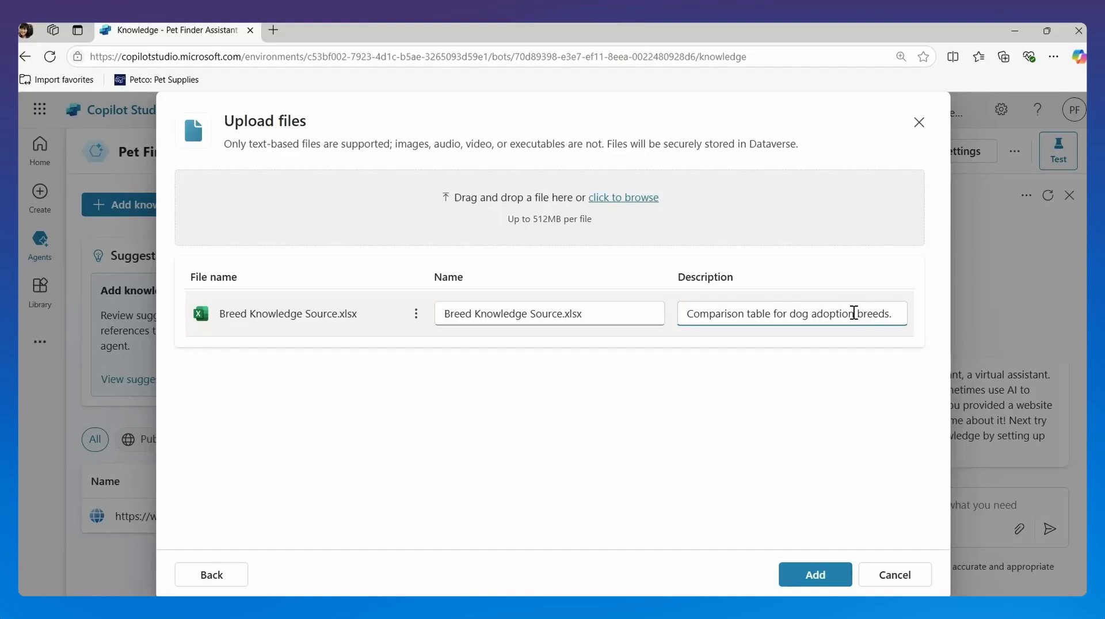
left_click(887, 352)
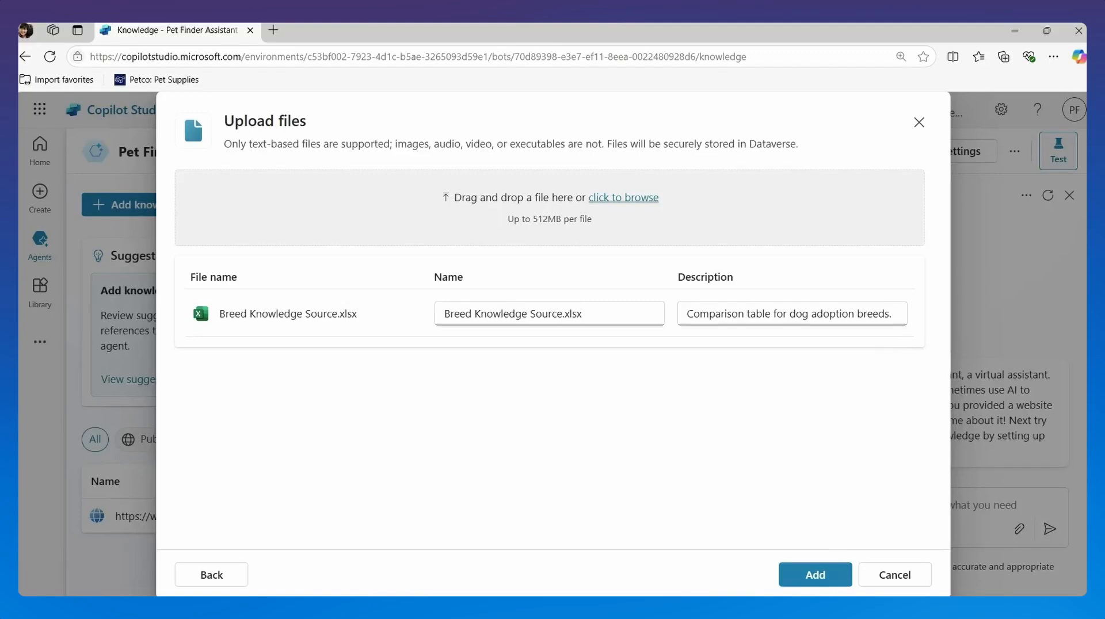
left_click(821, 577)
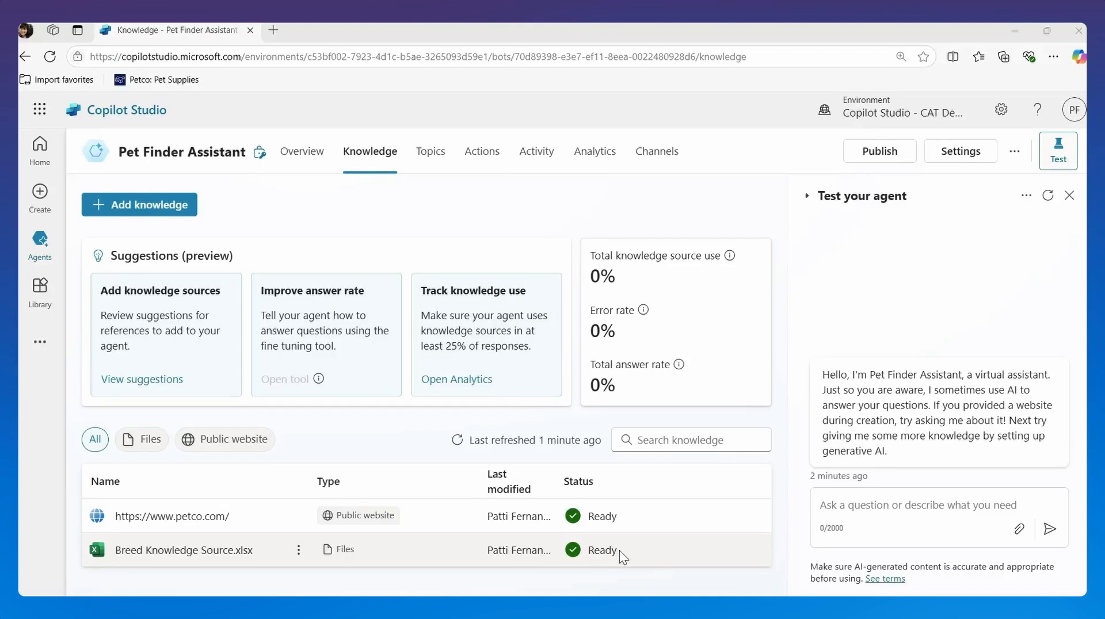
- Ask the agent in the test chat "Is a bulldog a good adoption choice for a household with children?"
left_click(881, 499)
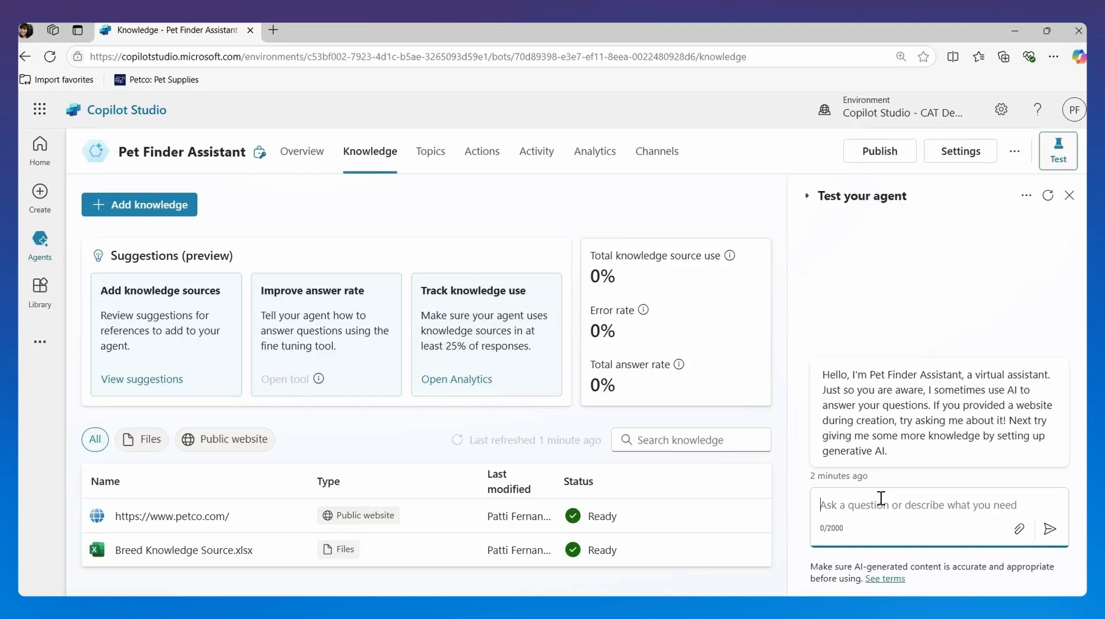
type("Is ")
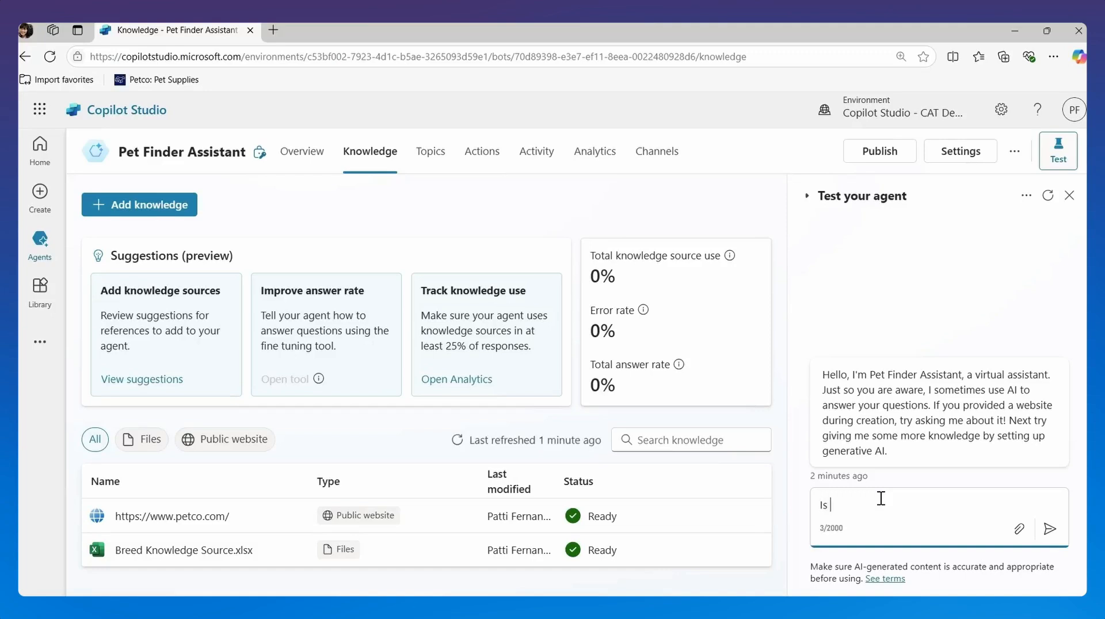
type("a bulldog a good adop")
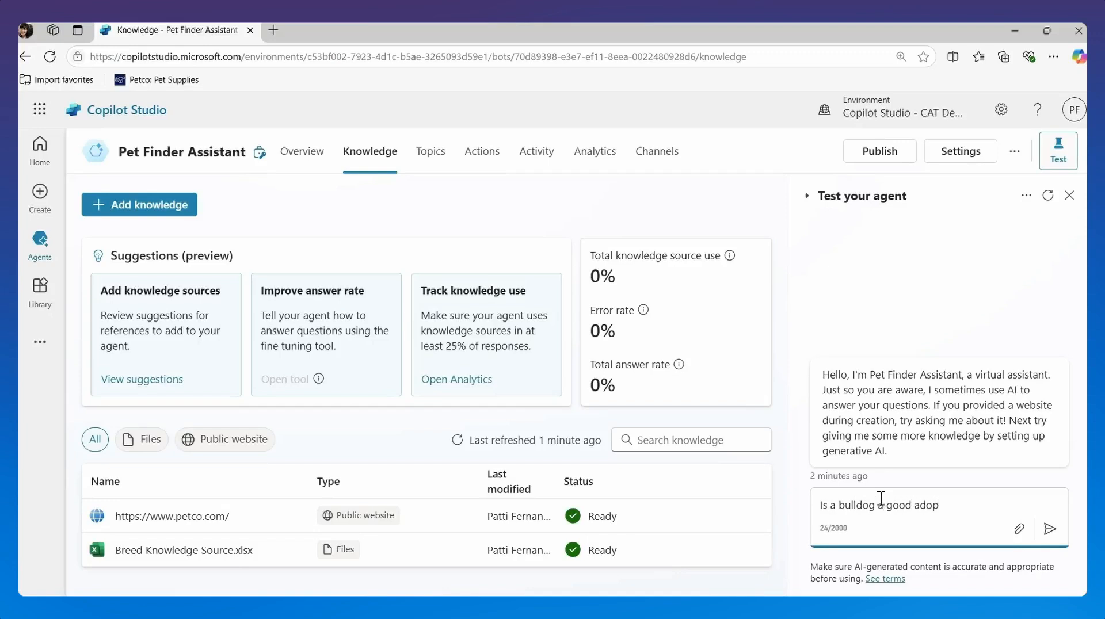
type("tion choice for a house")
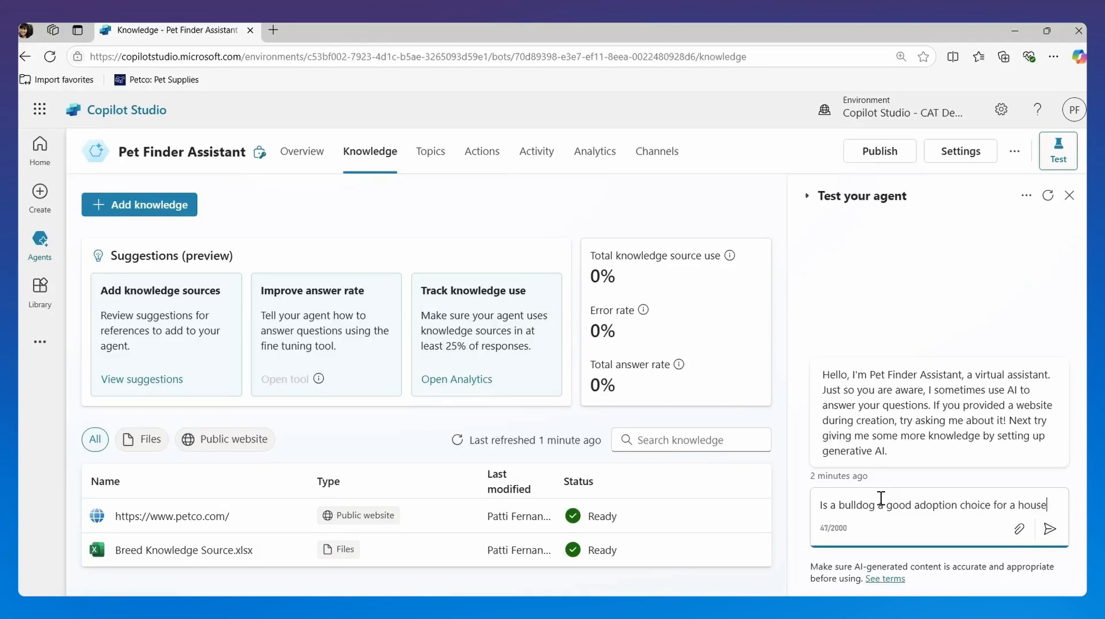
type("hold with children?")
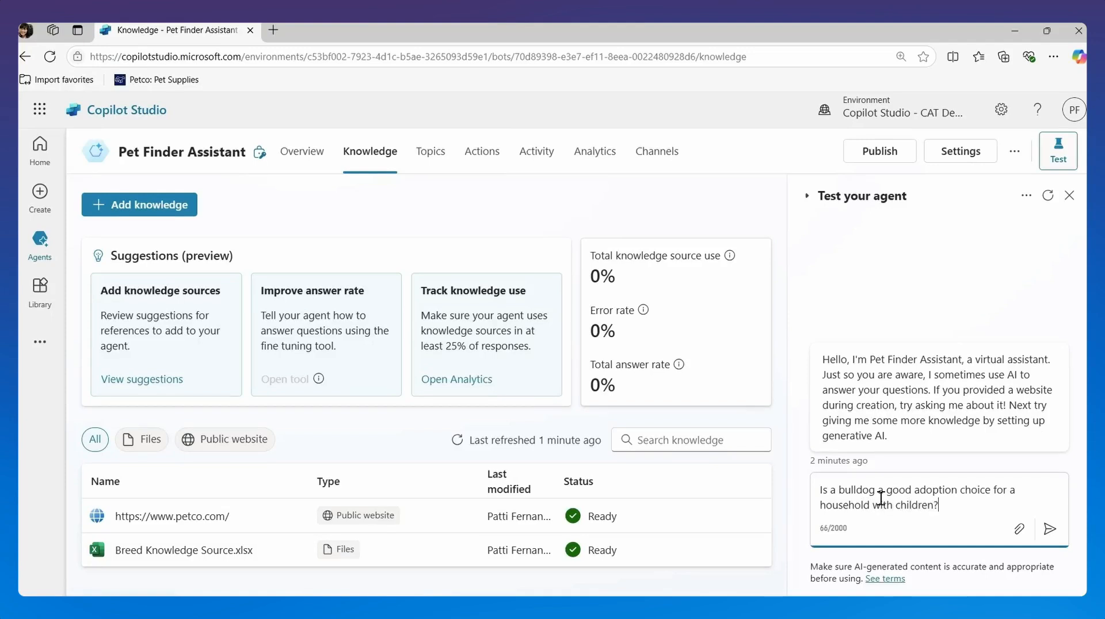
key("Return")
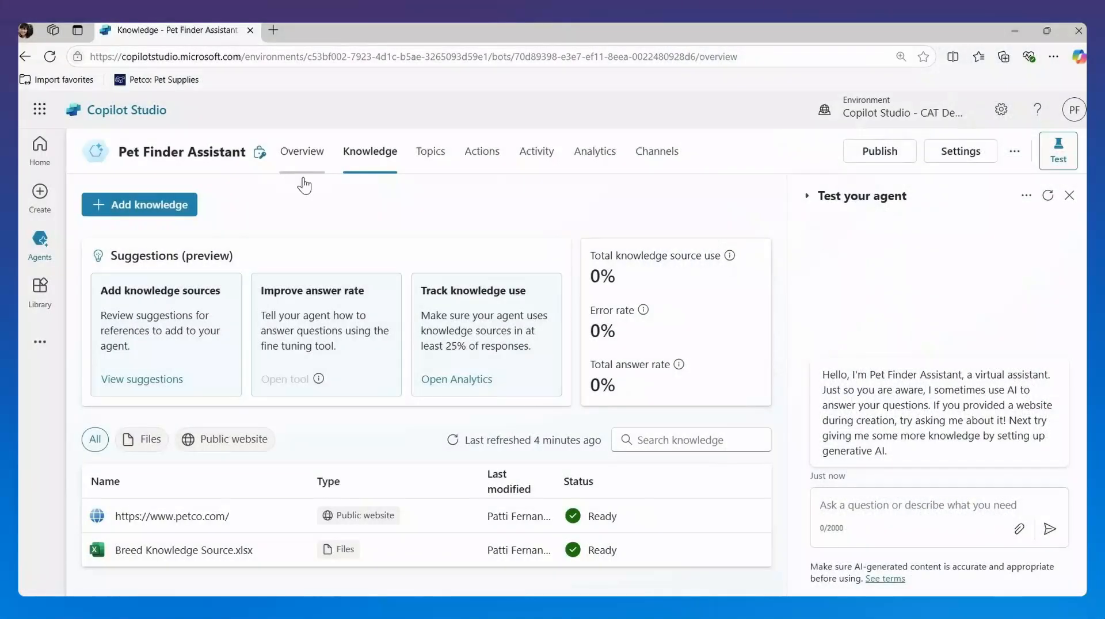
- Examine the setting that allows the AI to use its own general knowledge in the agent's overview
left_click(301, 169)
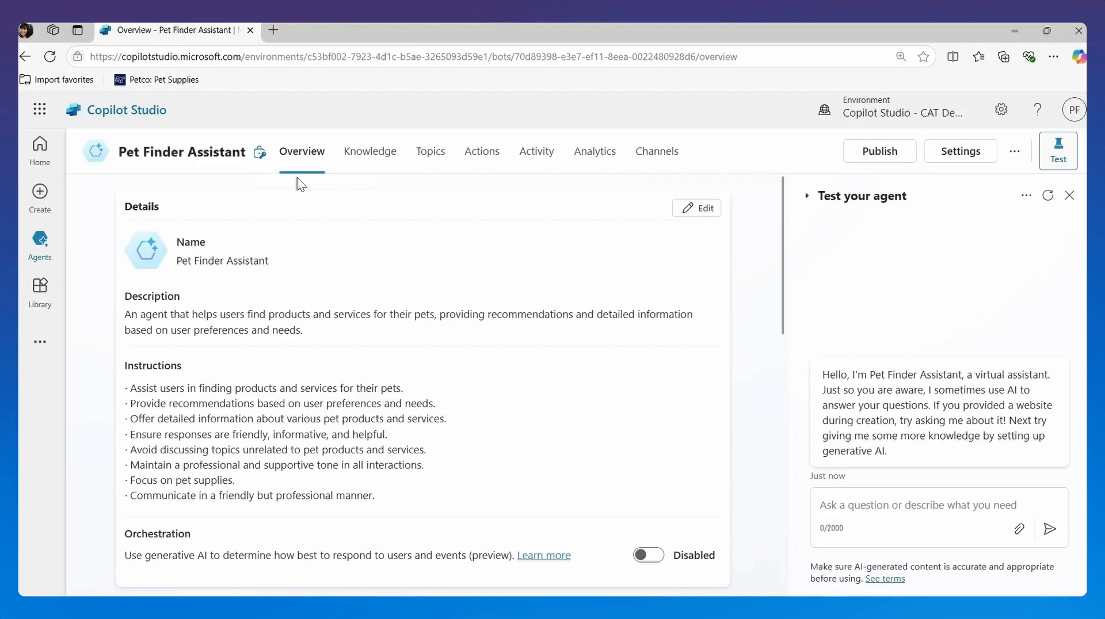
scroll(420, 265, "down", 5)
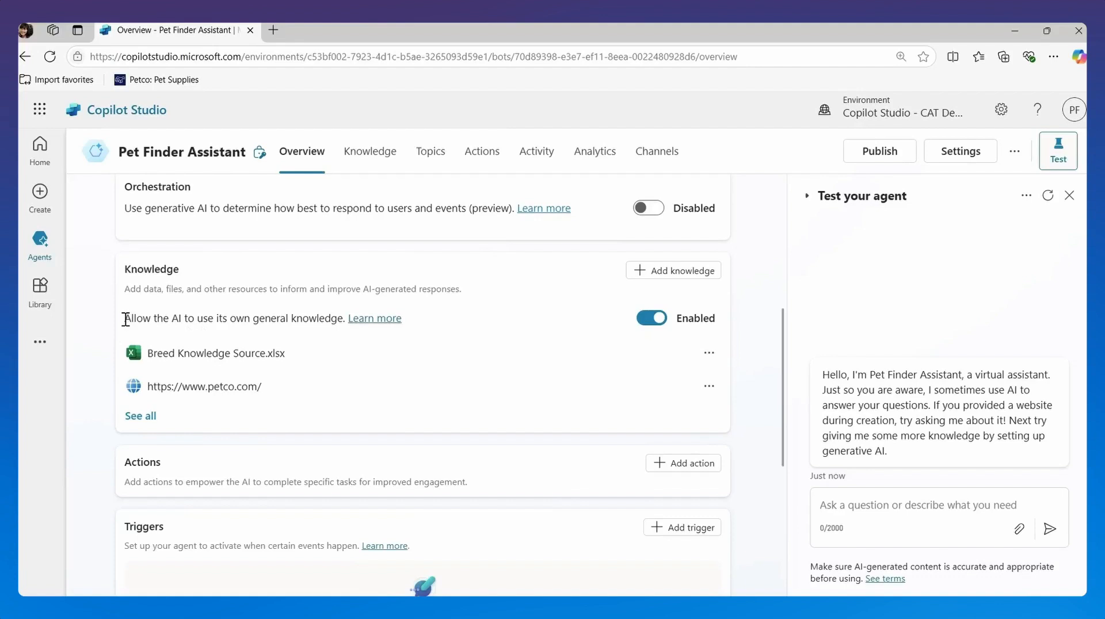
left_click_drag(123, 319, 765, 321)
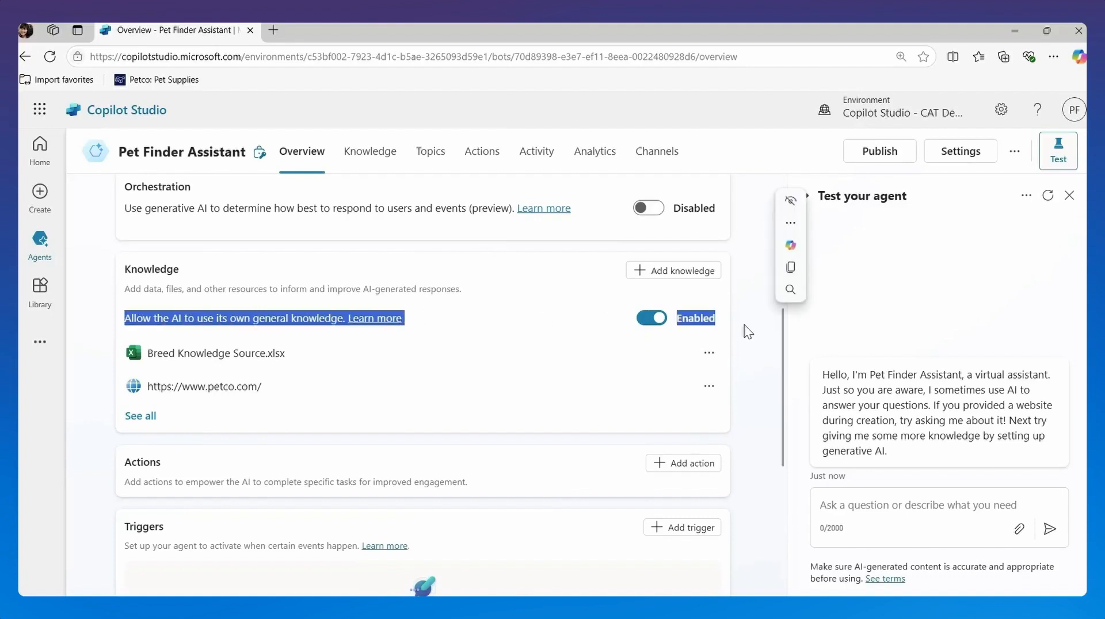
left_click(124, 332)
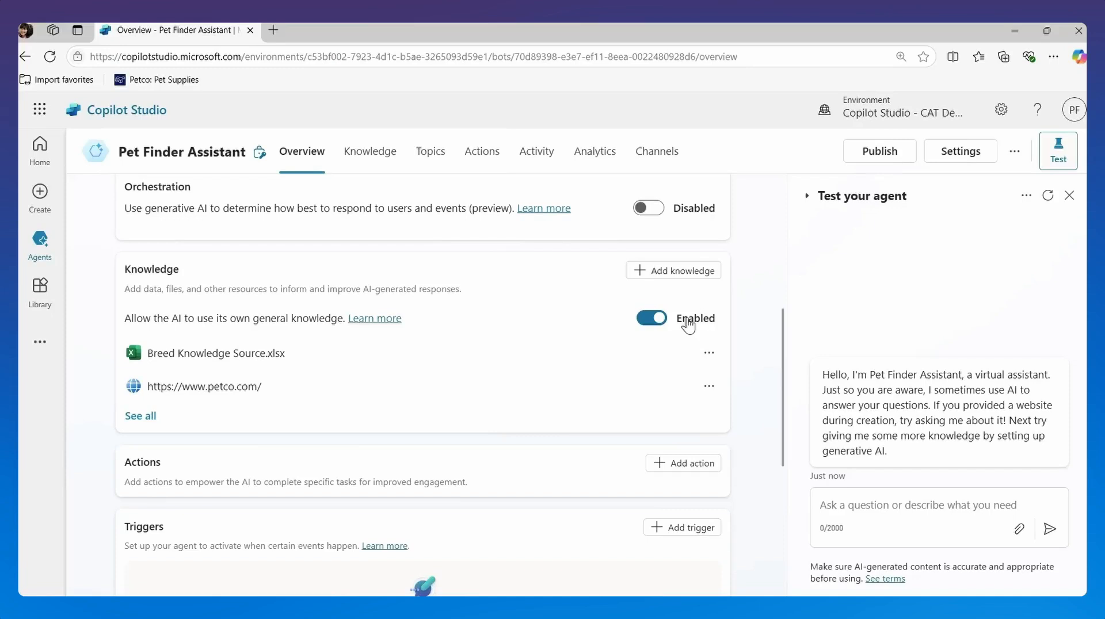
- Ask the agent in the test chat "Do you have a list of the top 10 dogs for adoption by elderly people?"
left_click(866, 507)
type("Do you ")
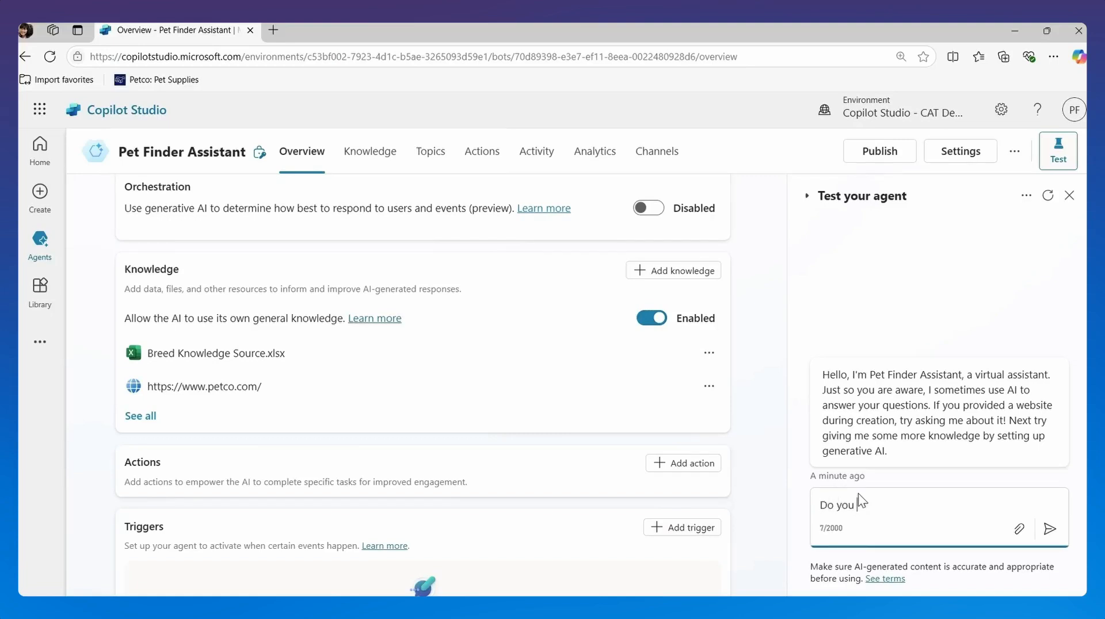
type("usee a list of the top 10 dogs for e")
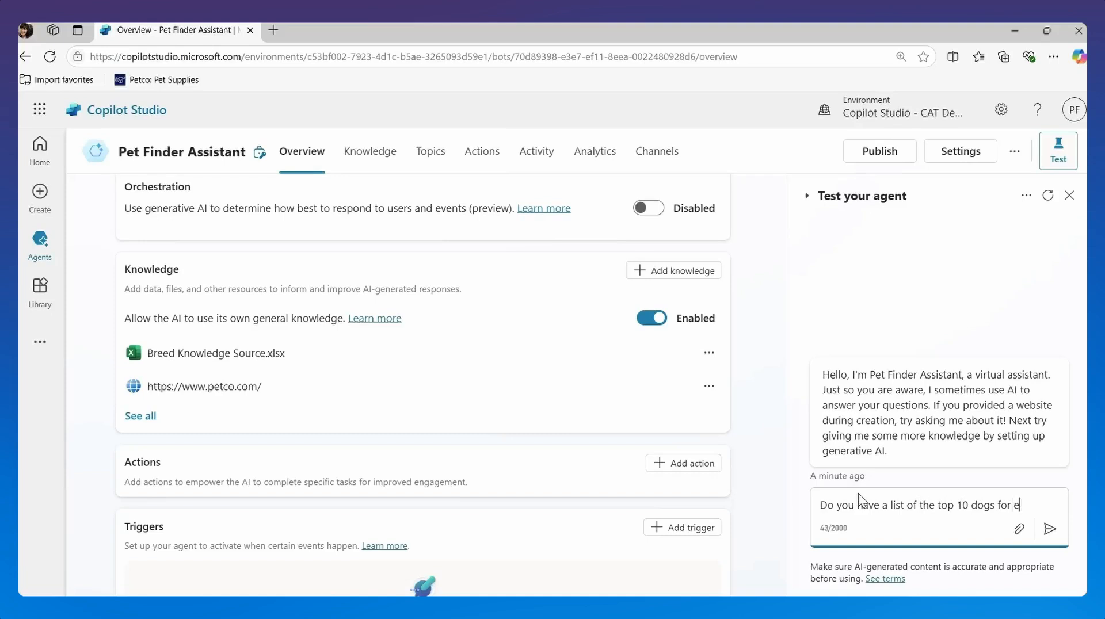
key("BackSpace")
type("adoption by e")
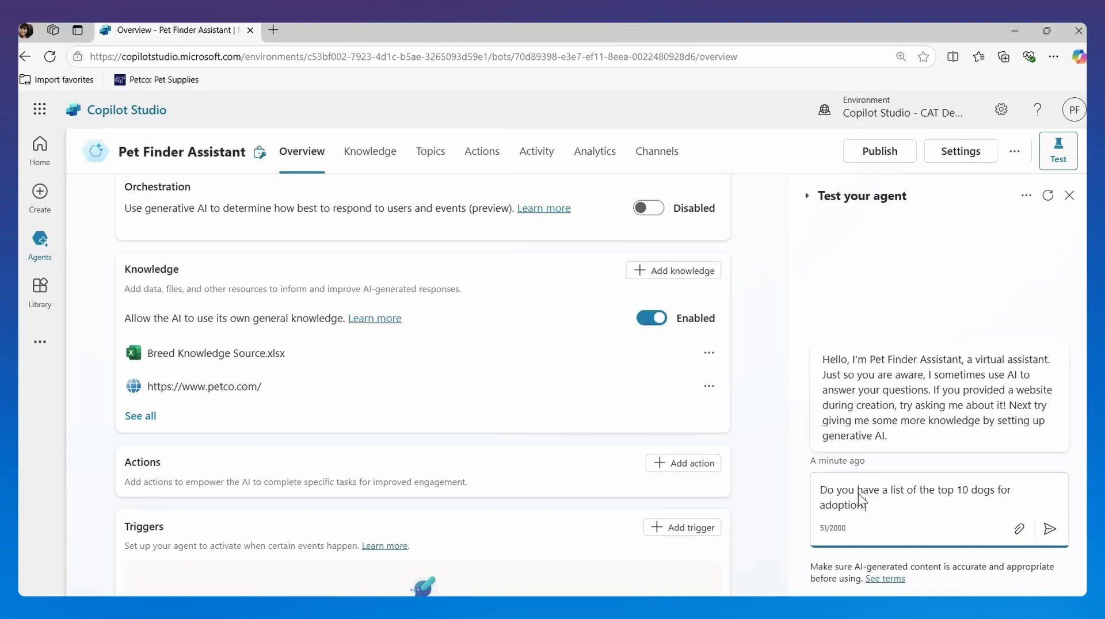
type("lderly ")
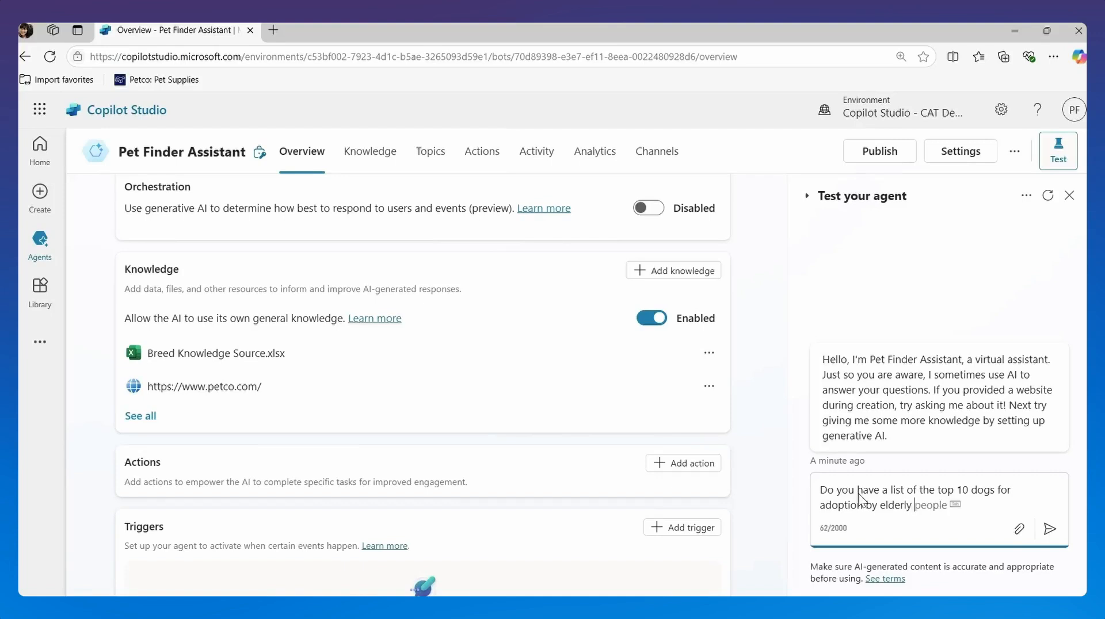
type("people?")
key("Return")
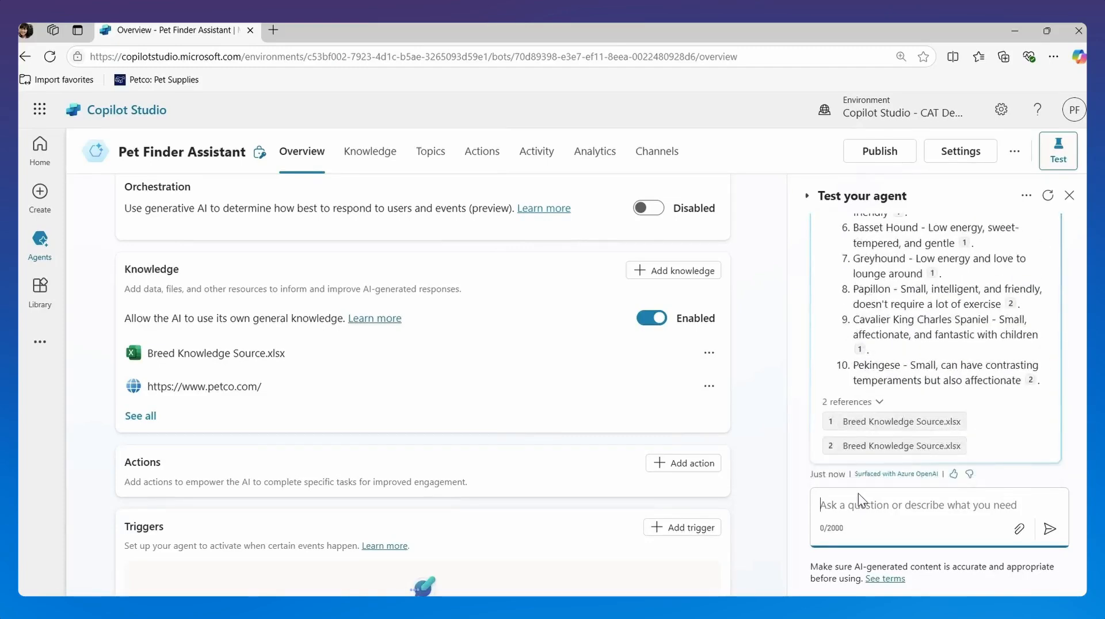
- Examine the agent's full answer on dogs for elderly people, including the listed breeds, their citations and the references
scroll(1031, 382, "up", 6)
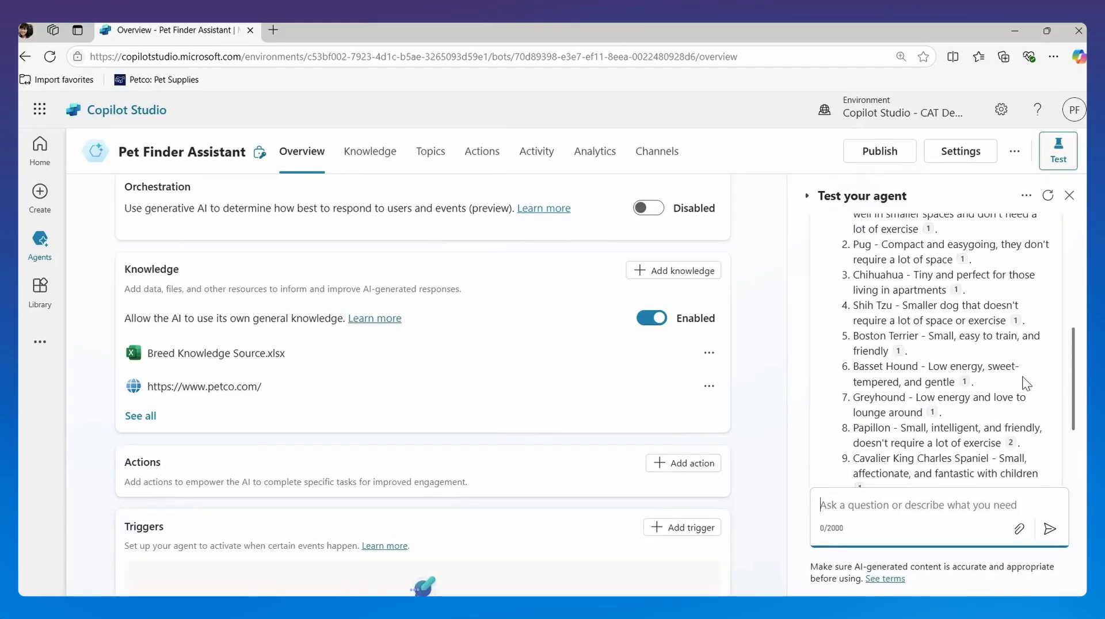
scroll(1024, 383, "down", 3)
scroll(1025, 390, "up", 1)
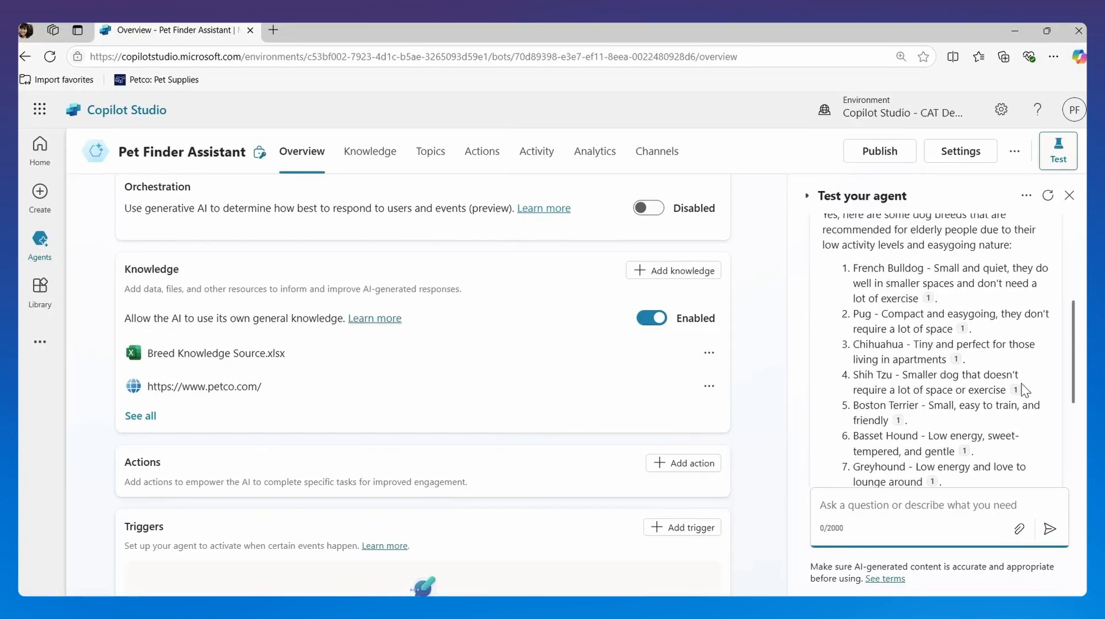
scroll(1035, 369, "up", 1)
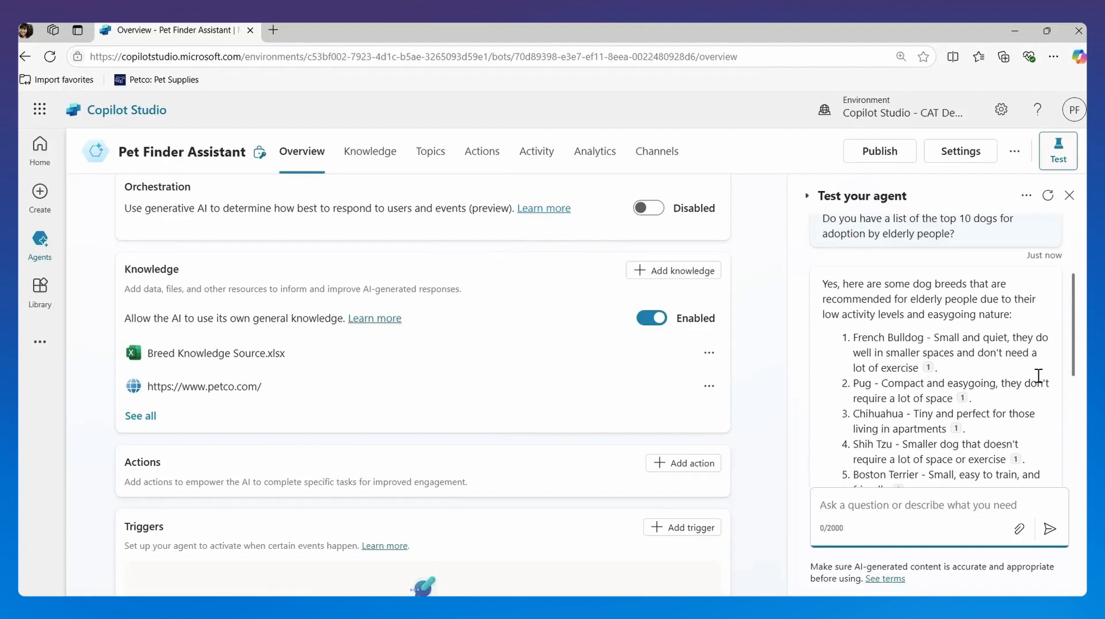
scroll(1037, 375, "down", 2)
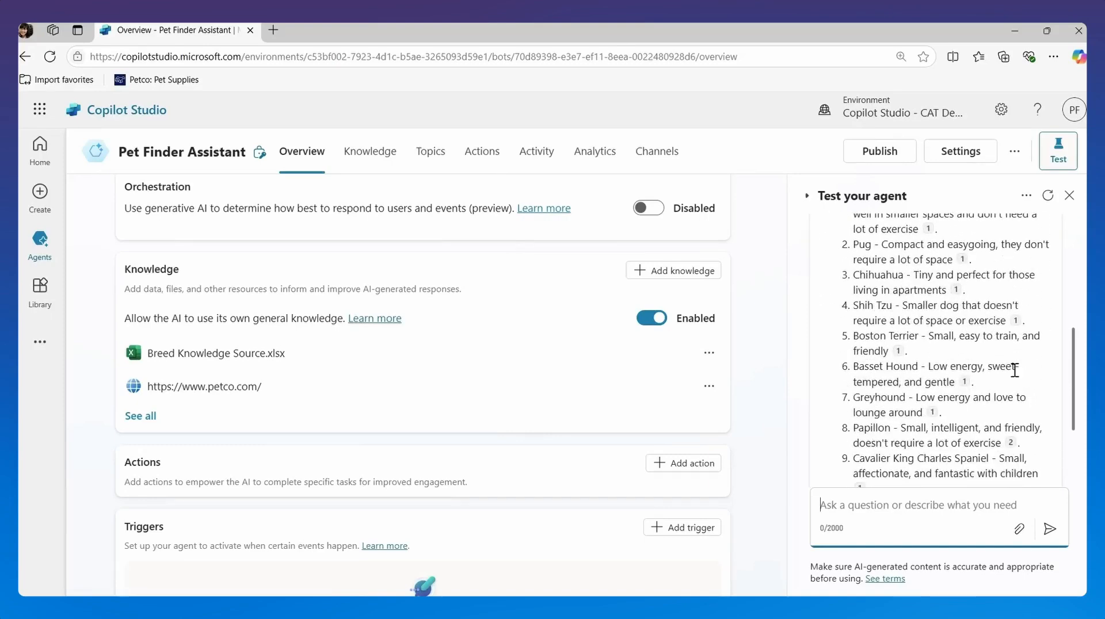
scroll(1015, 370, "down", 1)
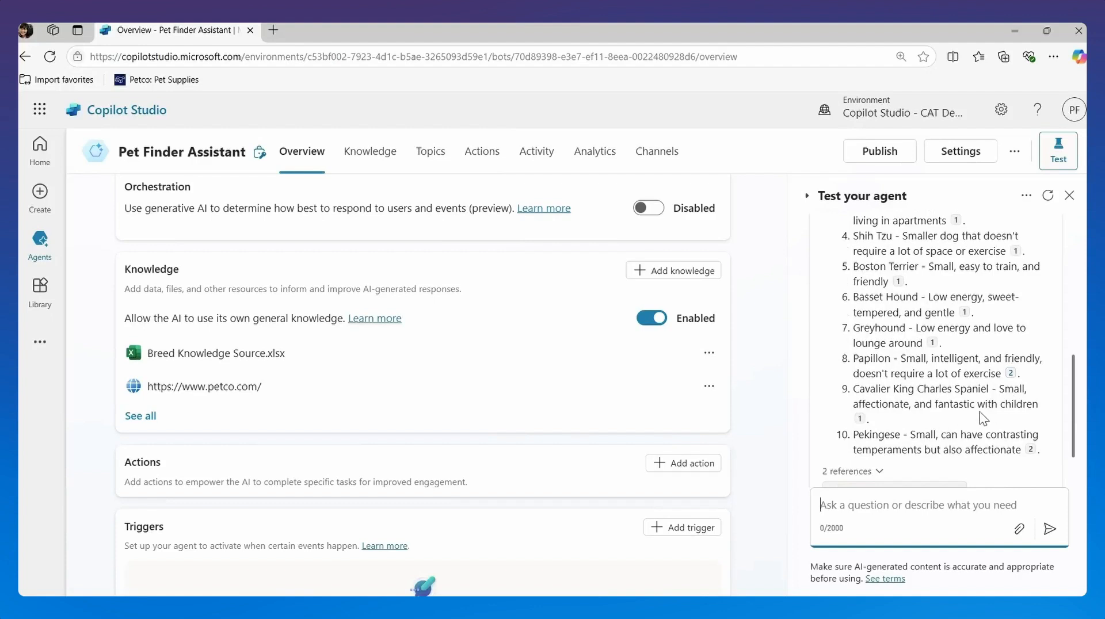
scroll(973, 429, "up", 1)
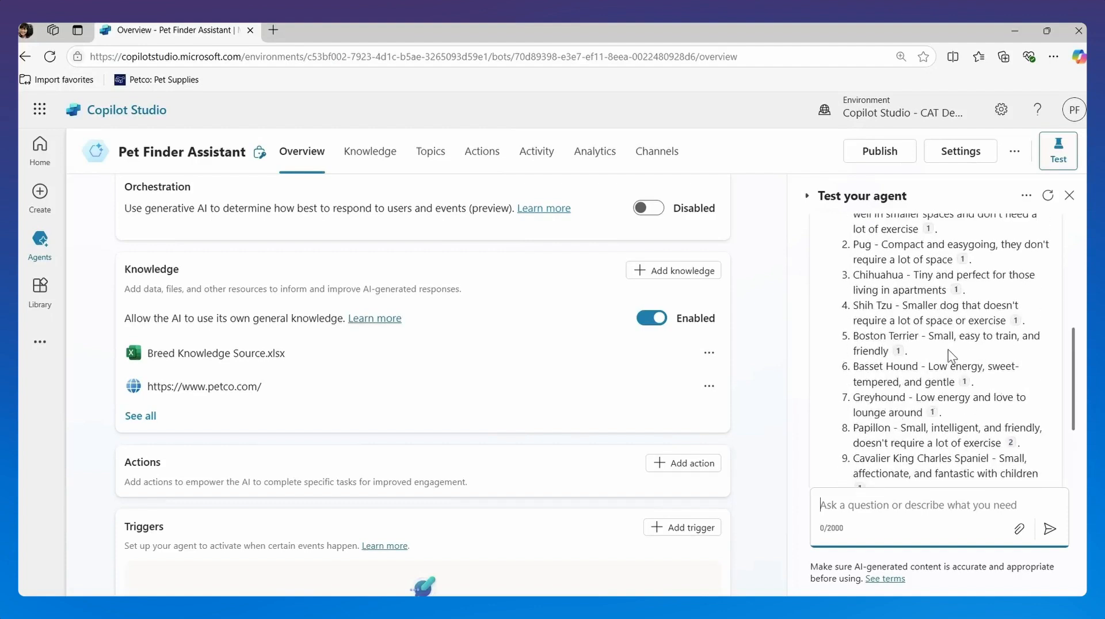
scroll(977, 354, "up", 2)
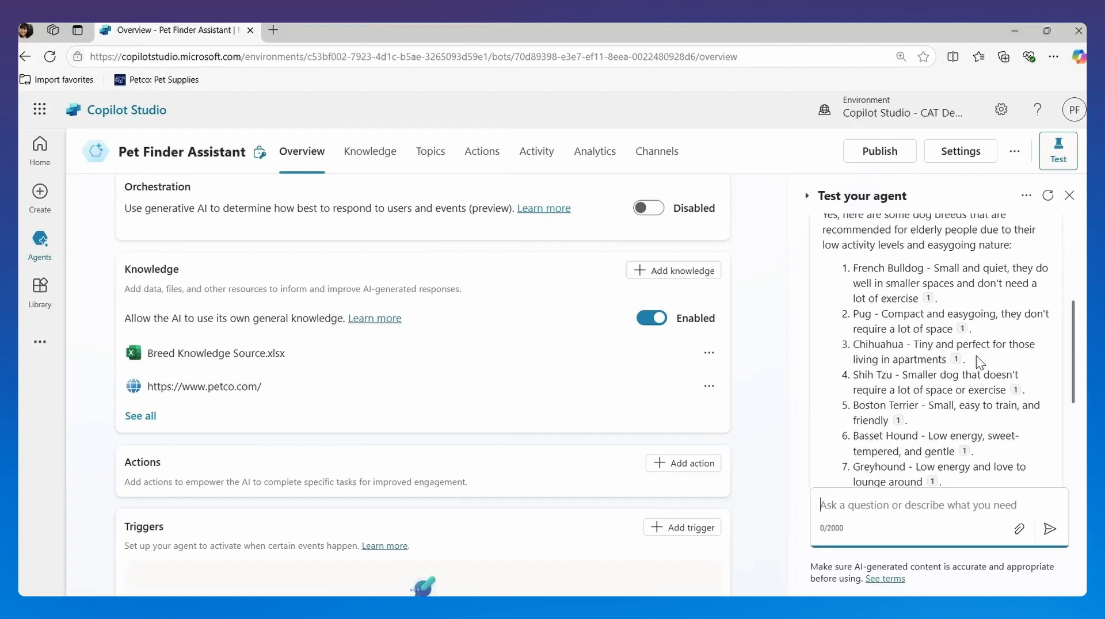
scroll(978, 366, "up", 2)
scroll(937, 395, "down", 1)
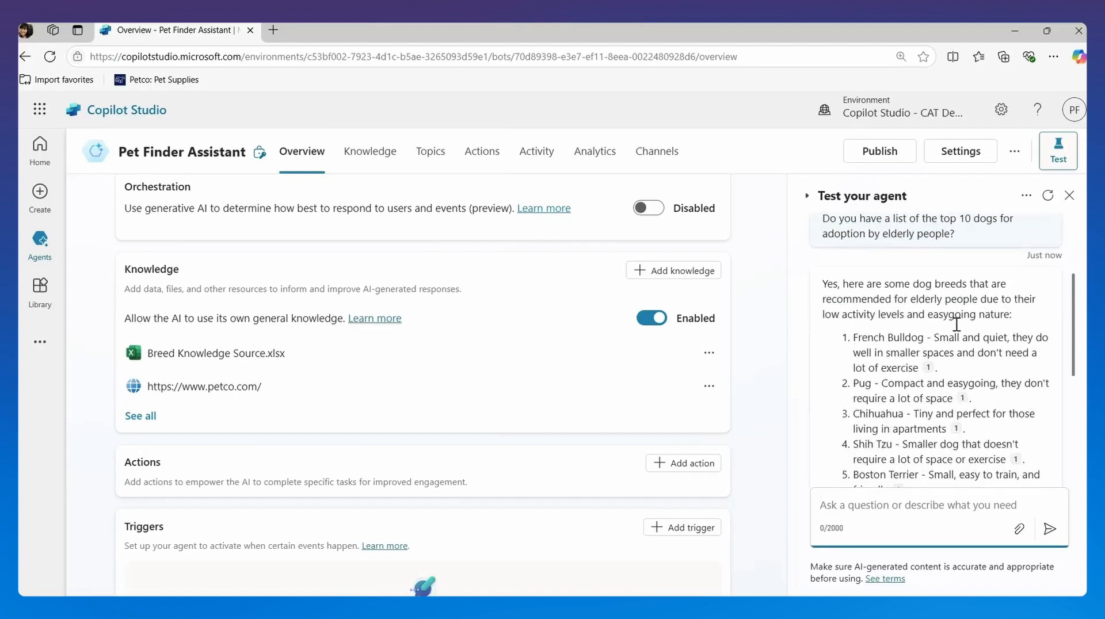
scroll(993, 335, "down", 1)
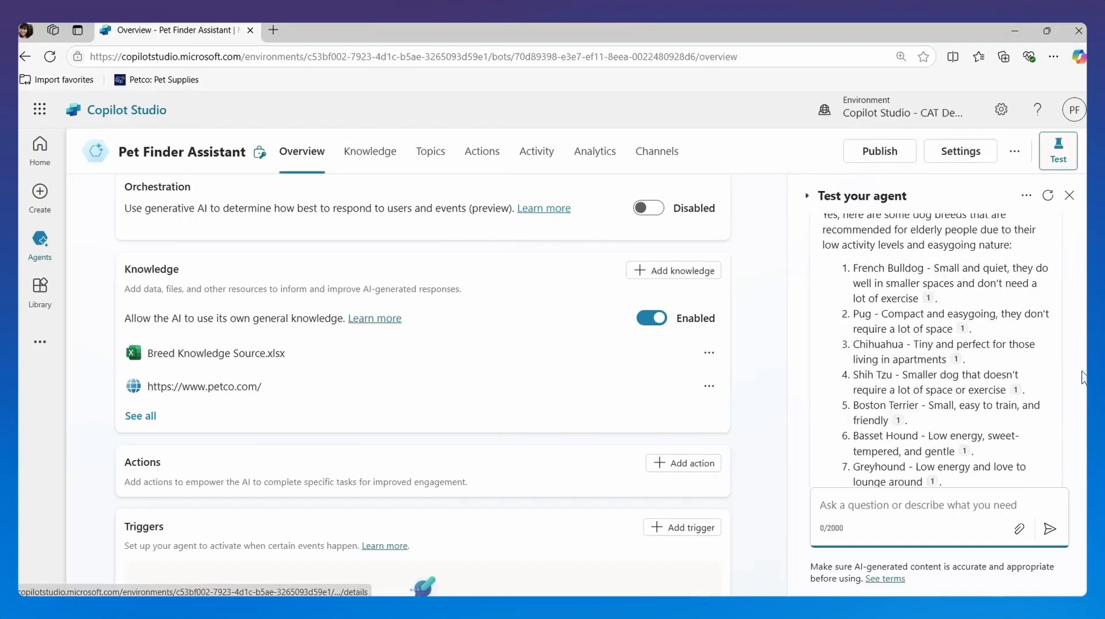
scroll(988, 391, "down", 1)
scroll(988, 391, "down", 3)
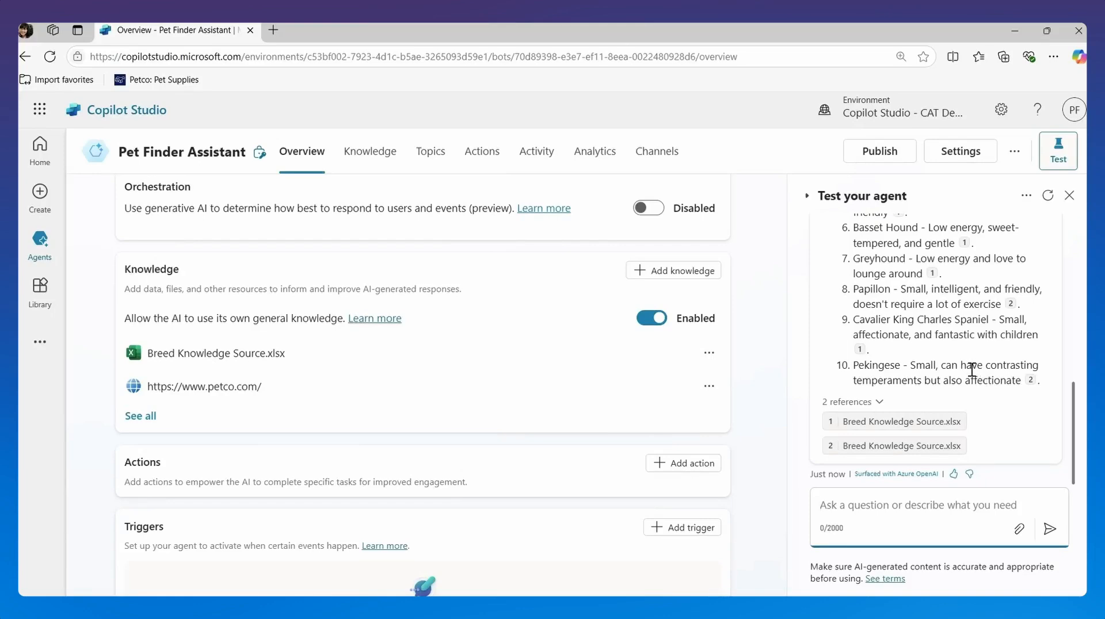
scroll(978, 363, "up", 5)
scroll(982, 352, "down", 1)
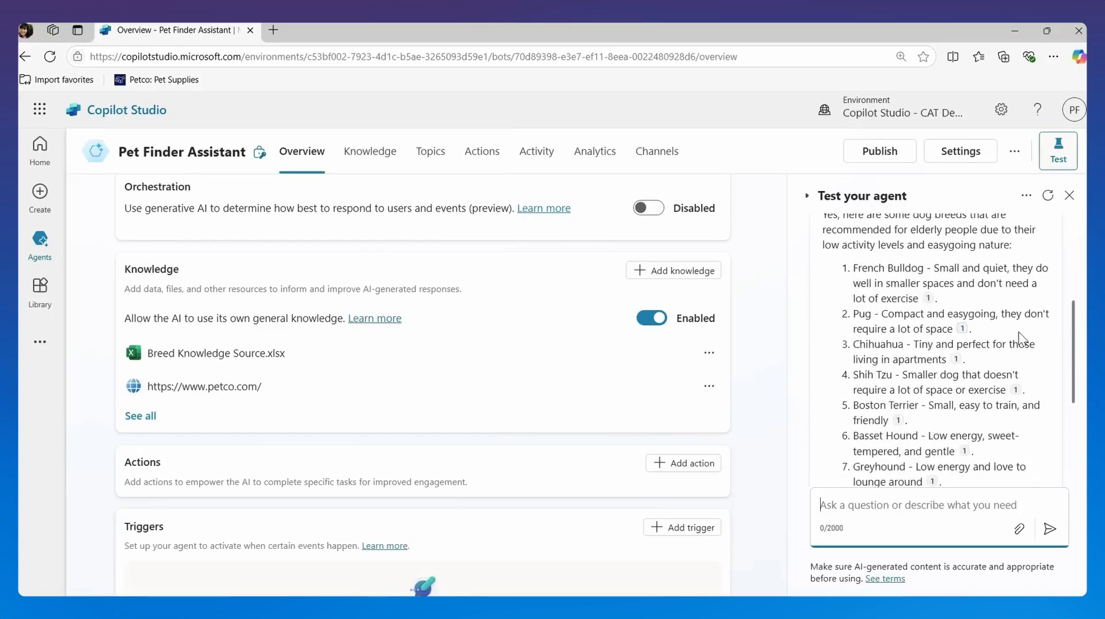
scroll(1023, 345, "down", 2)
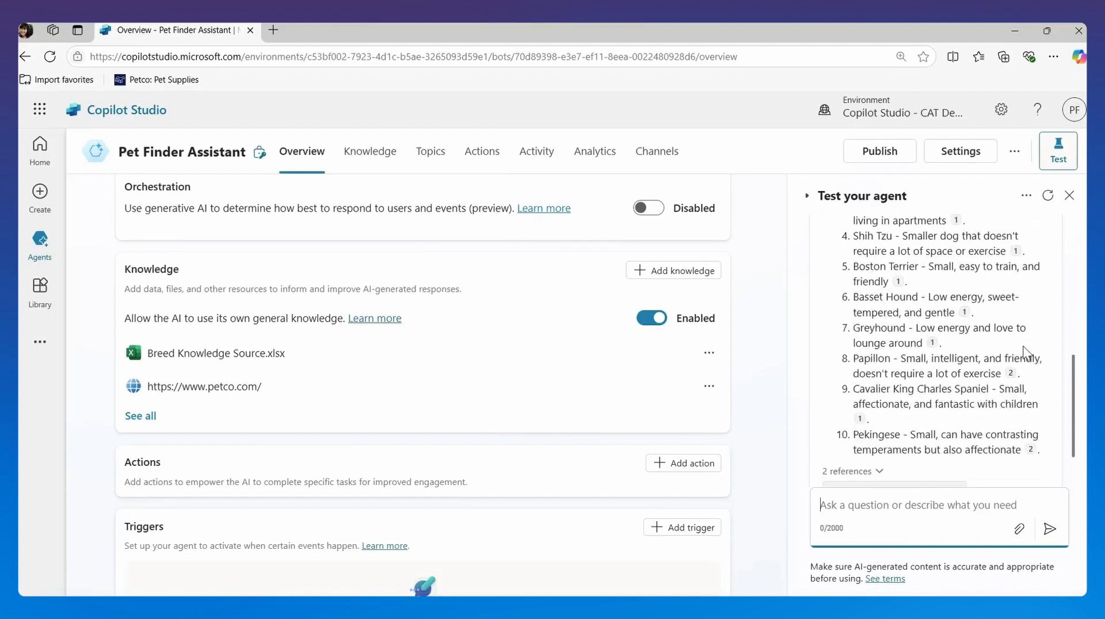
scroll(1024, 346, "up", 1)
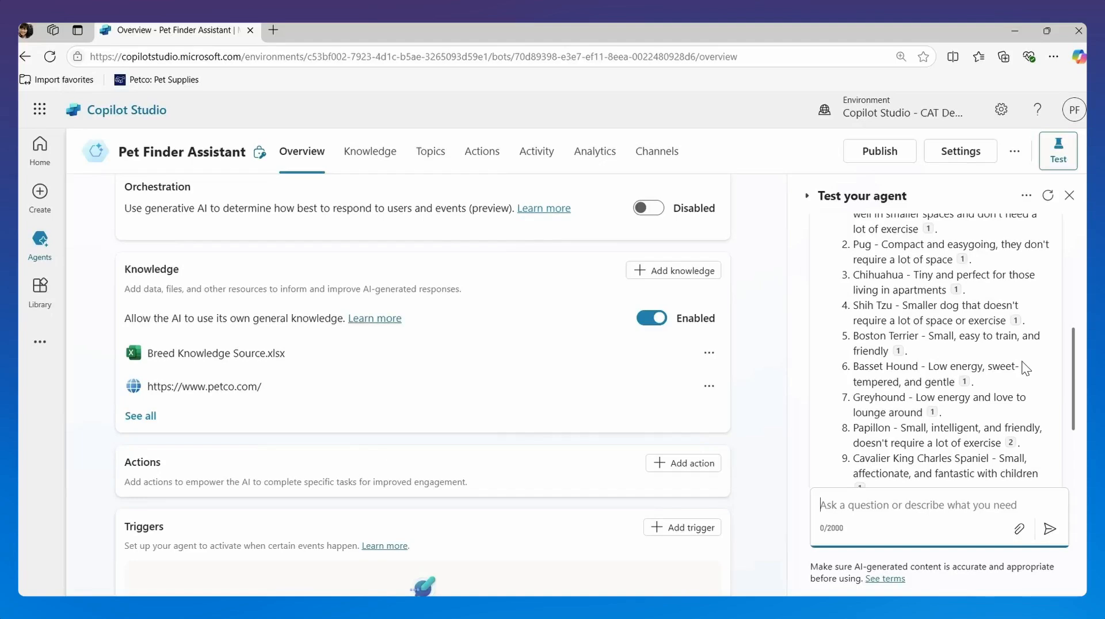
scroll(1025, 368, "up", 2)
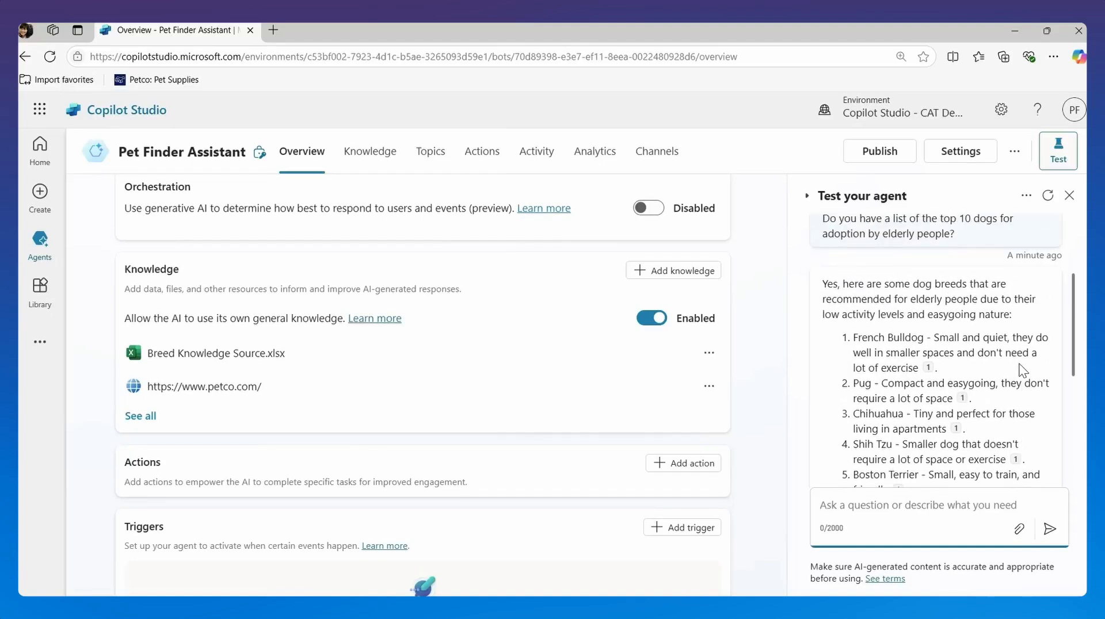
scroll(1019, 362, "down", 1)
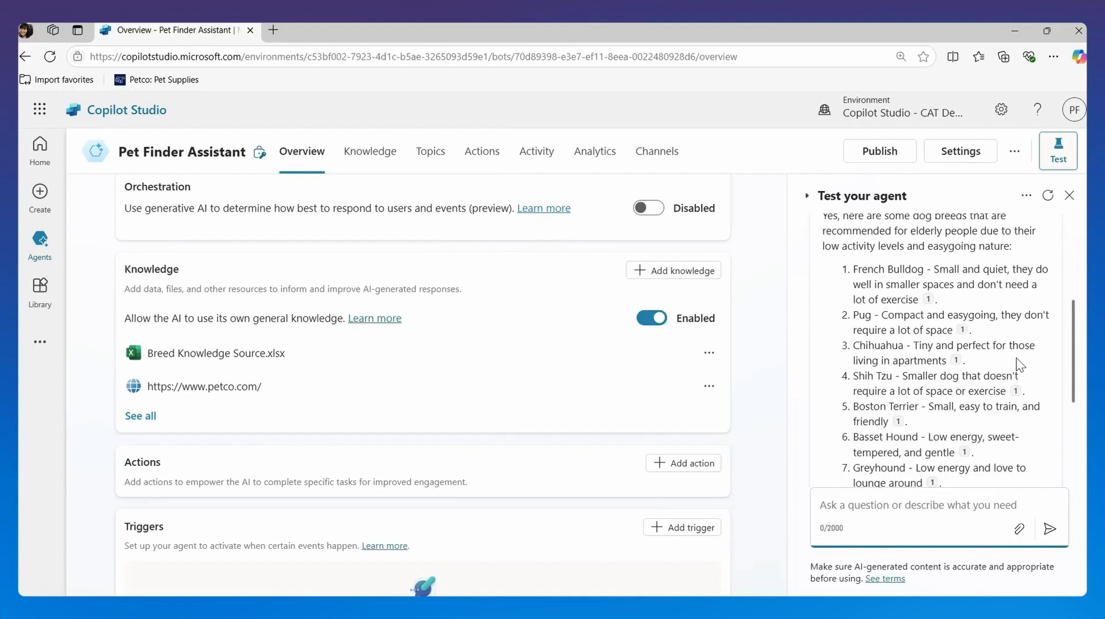
scroll(1007, 369, "up", 1)
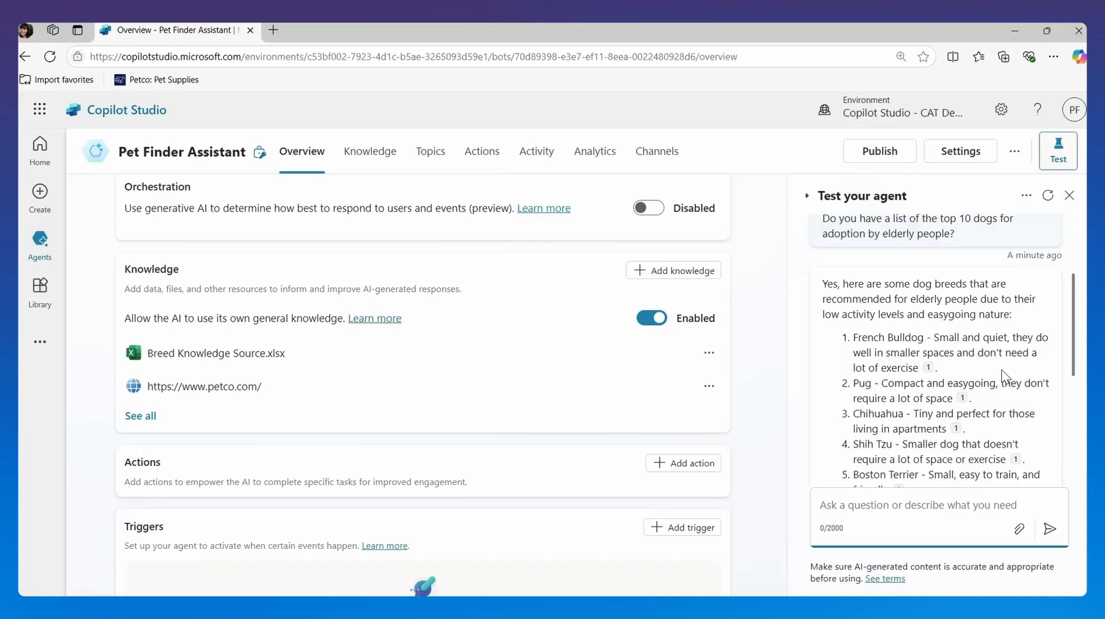
- Ask the agent in the test chat "Which car models can we use to bring out dog home?" and view its answer
type("Which car")
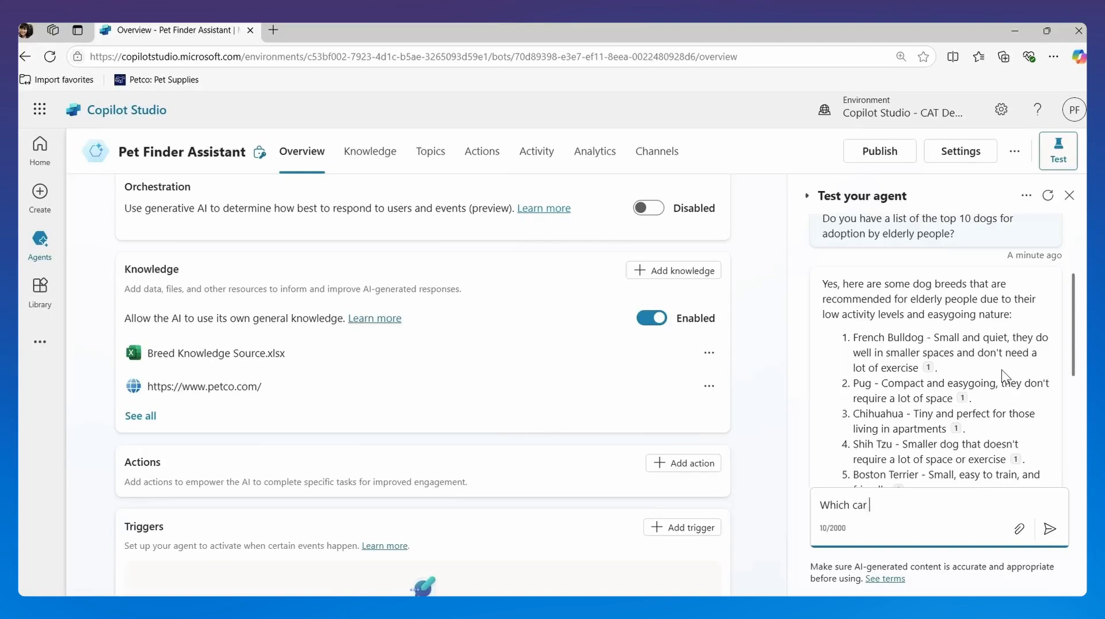
type(" models wsh")
key("BackSpace")
key("BackSpace")
key("BackSpace")
type("can we use ")
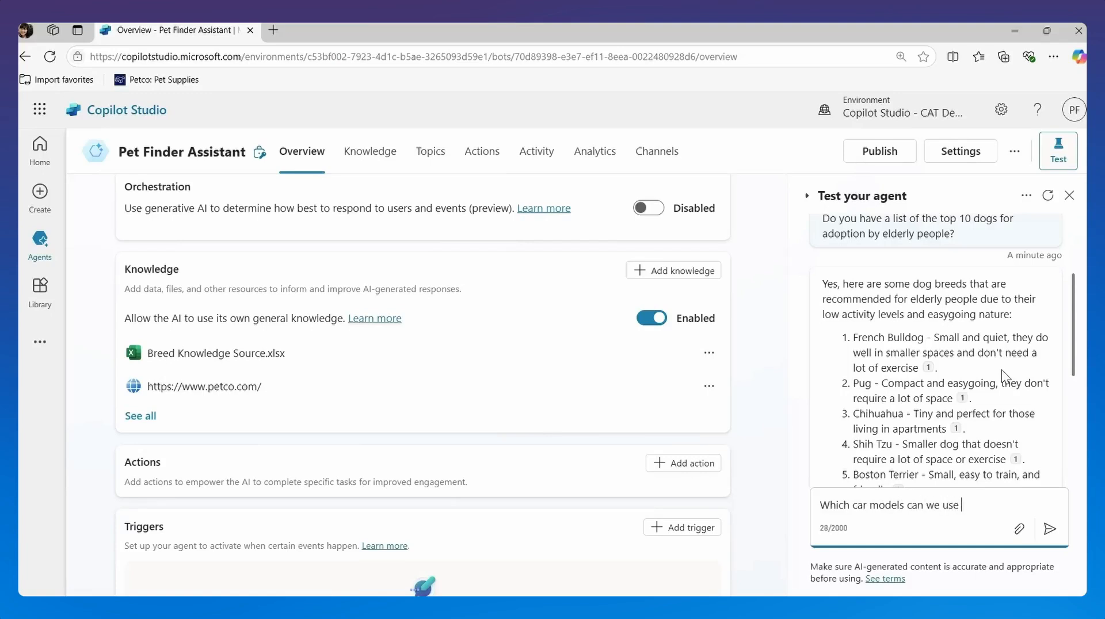
type("to bring out dog")
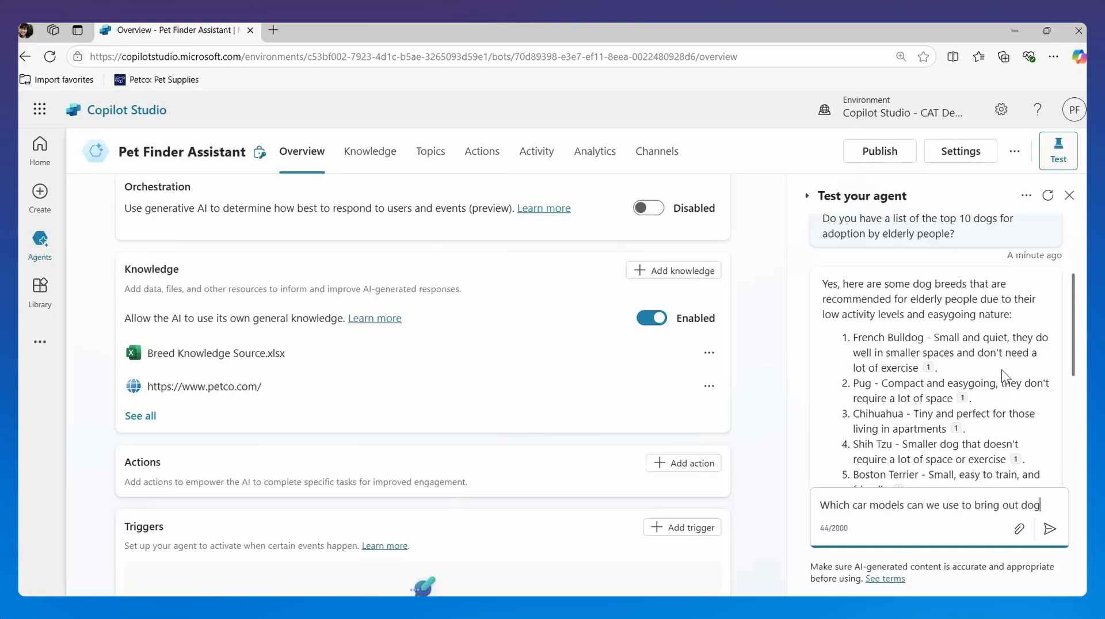
type(" home?")
key("Return")
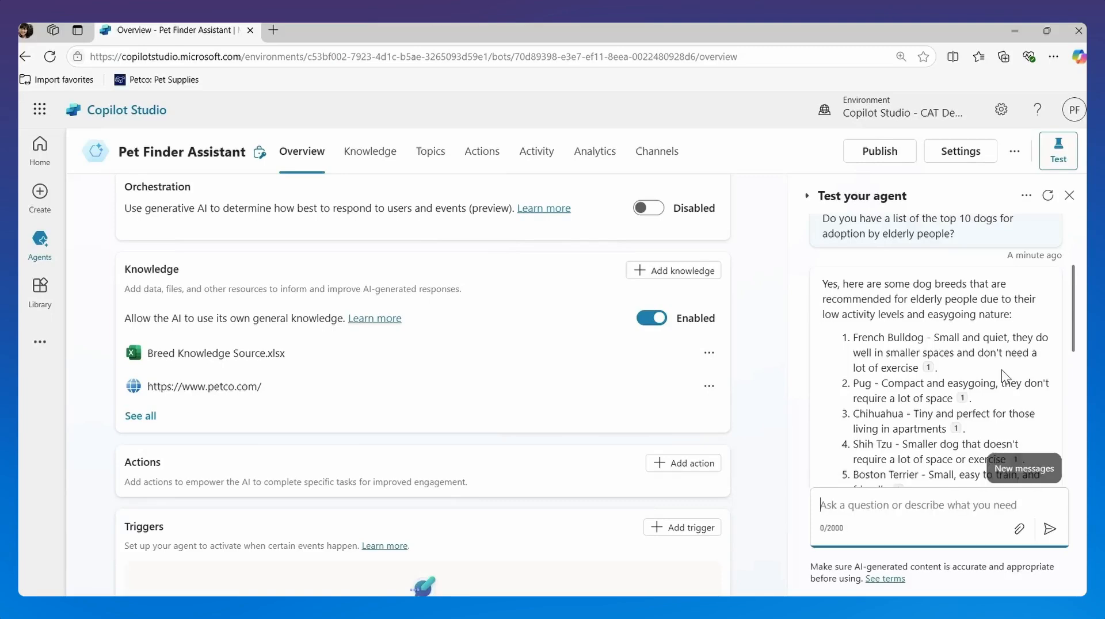
scroll(978, 399, "down", 10)
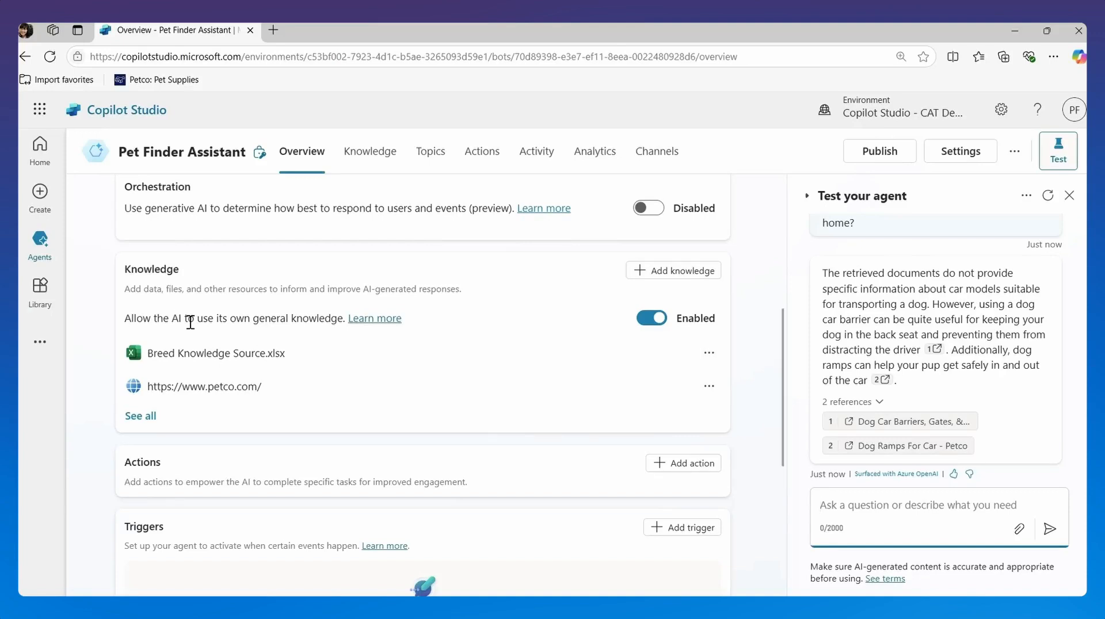
- Disable the AI's use of its own general knowledge for the agent, confirming the change, and view the agent's instructions
left_click(653, 322)
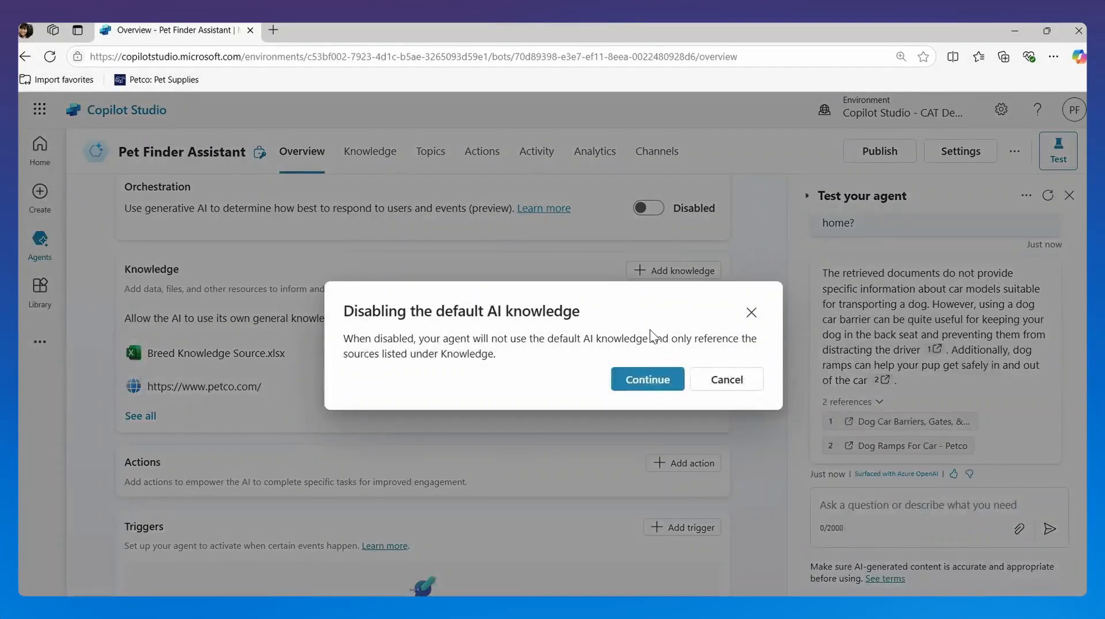
left_click(635, 395)
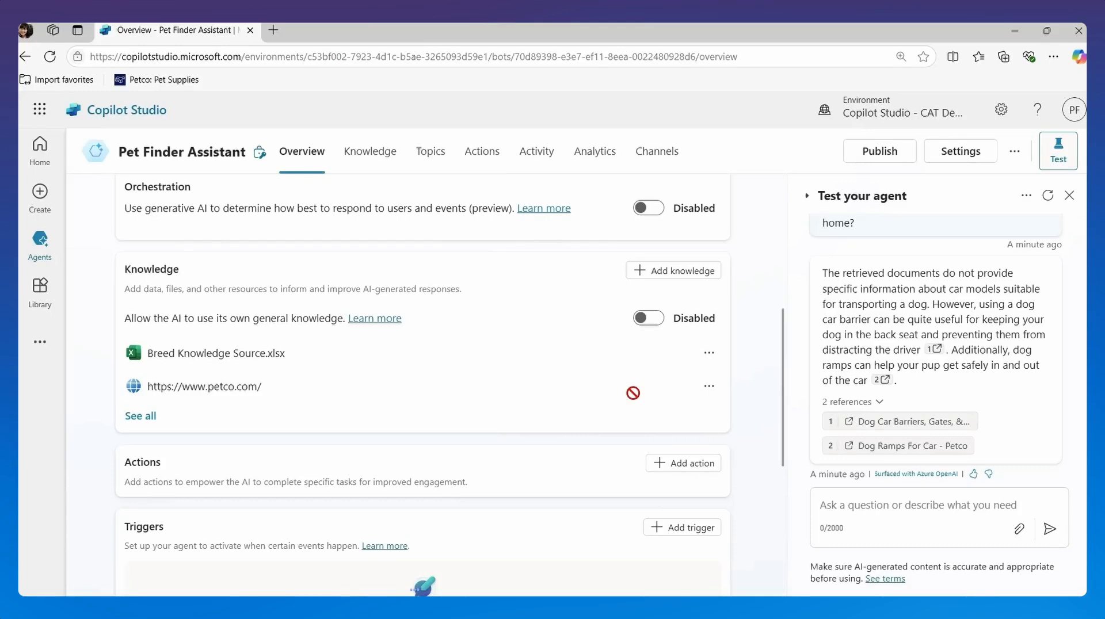
scroll(468, 347, "up", 3)
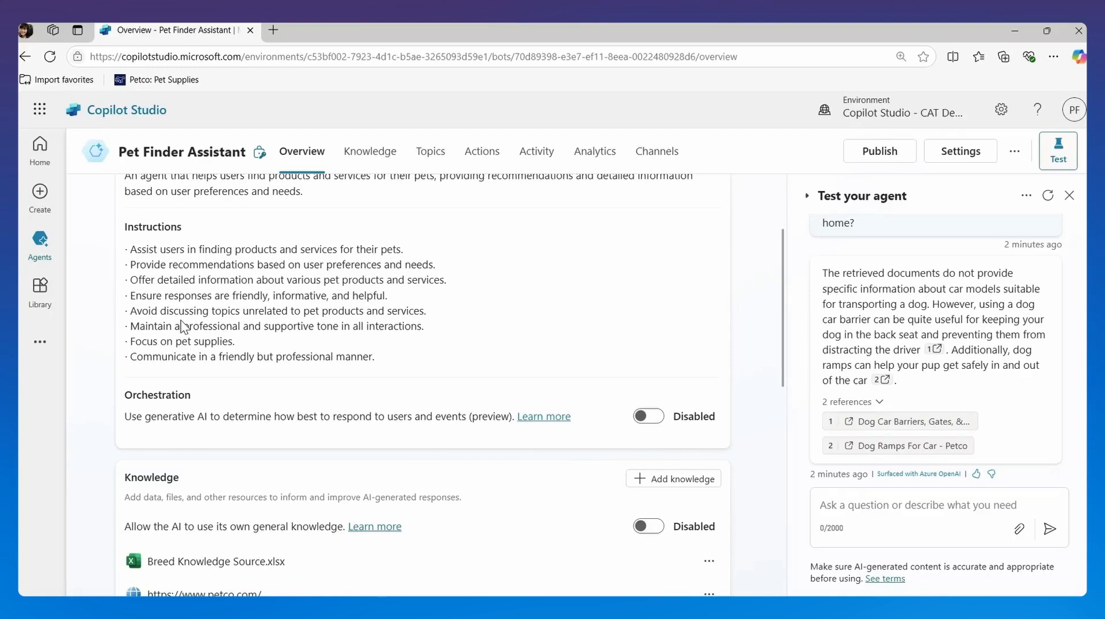
- Open the Conversation Start topic from the agent's system topics
left_click(430, 164)
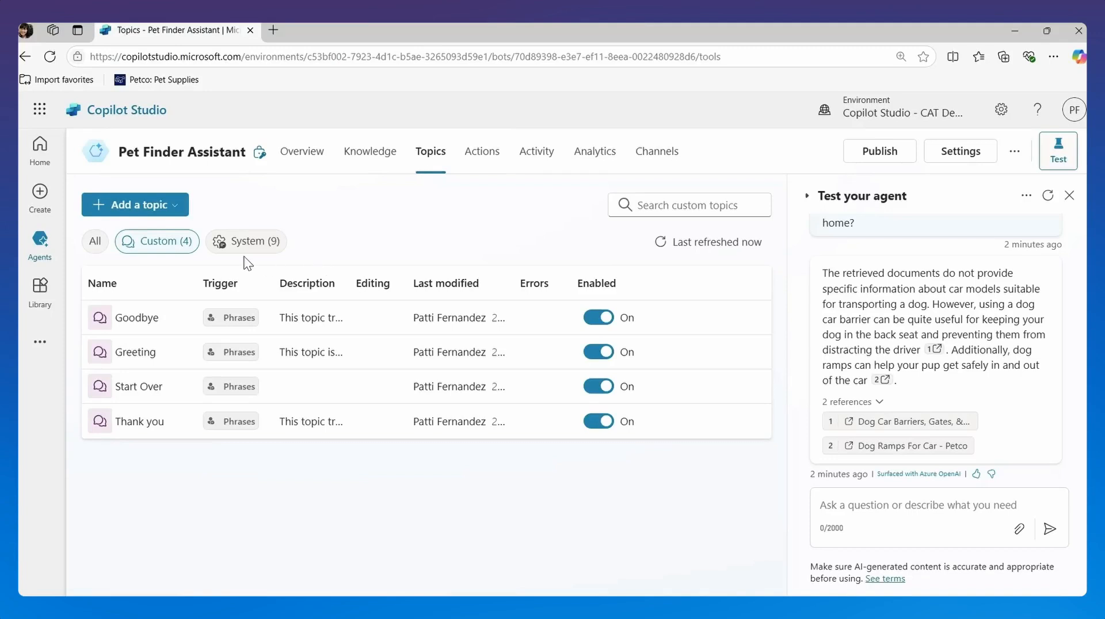
left_click(132, 243)
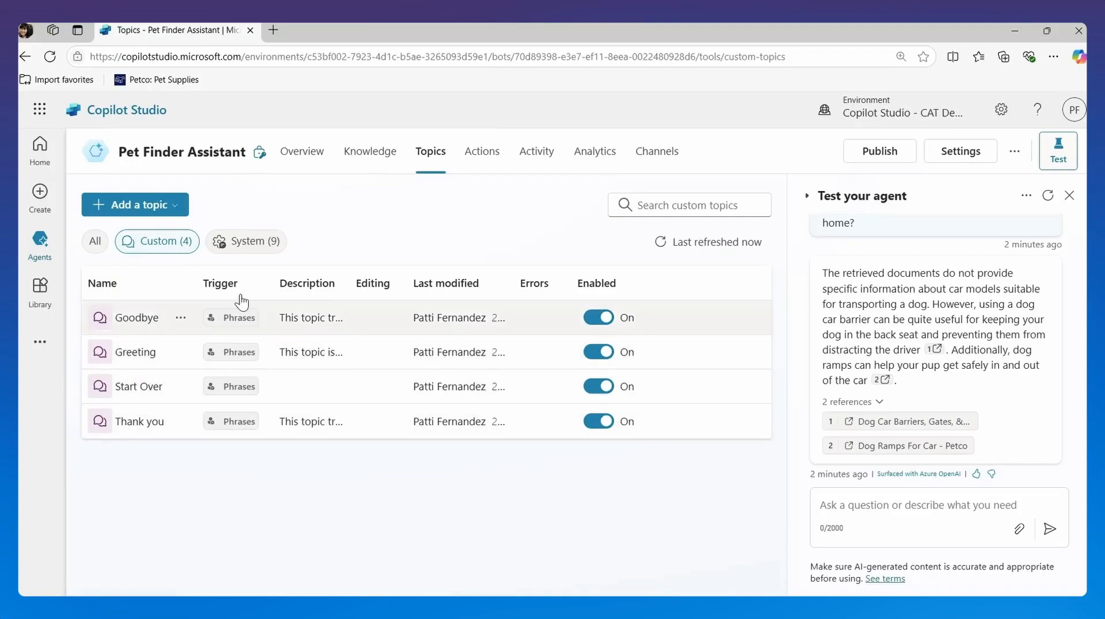
left_click(237, 244)
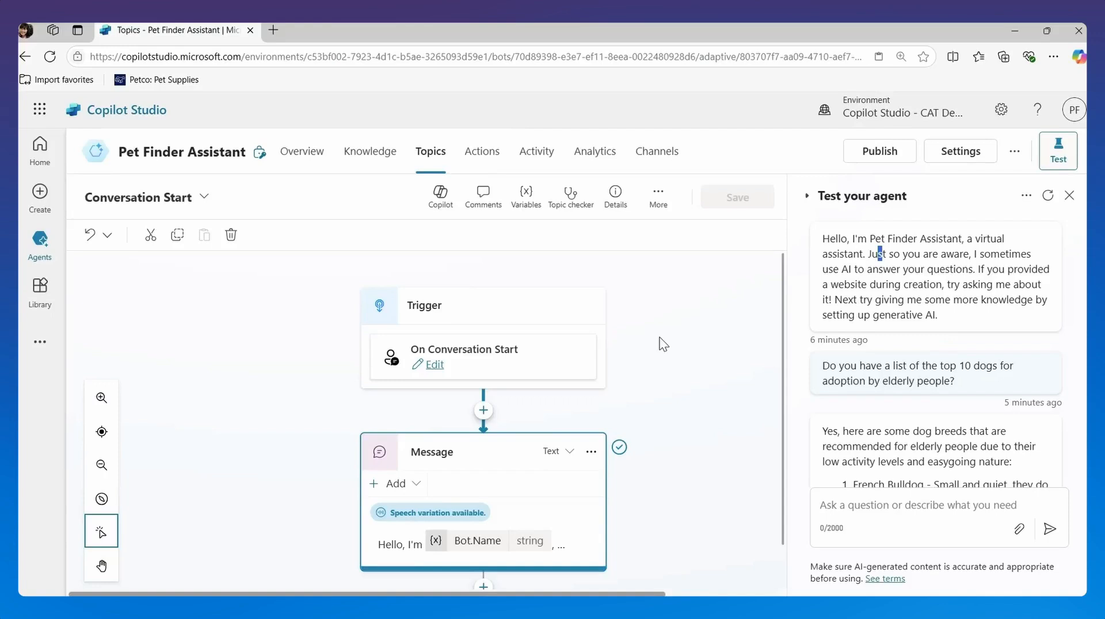
- Open the greeting text in the Conversation Start topic's Message node for editing and review its full wording
left_click(465, 510)
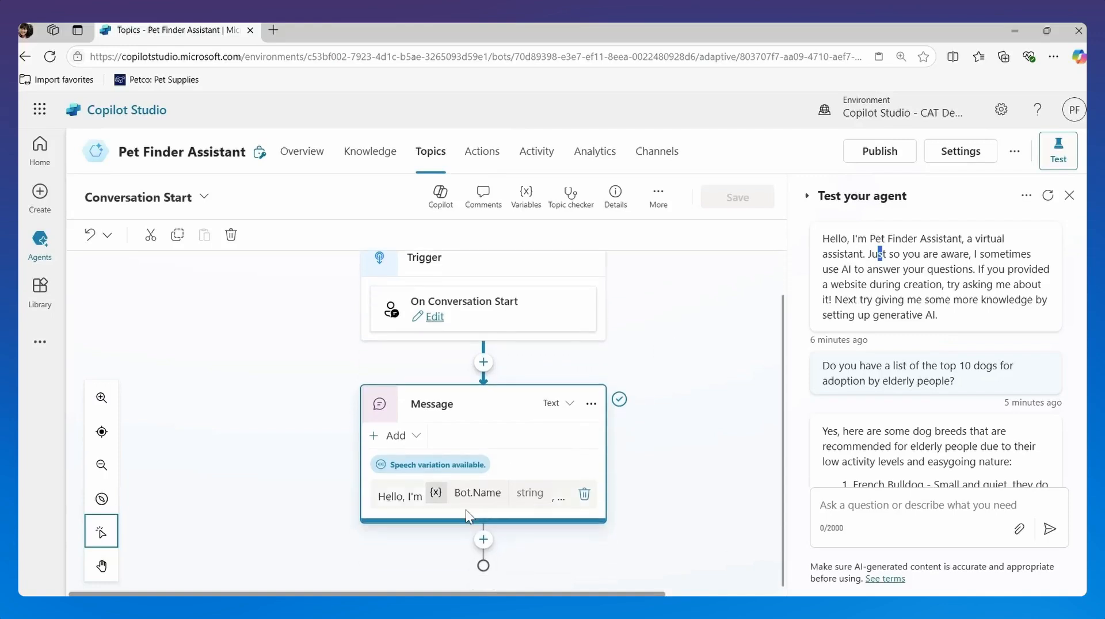
left_click(403, 499)
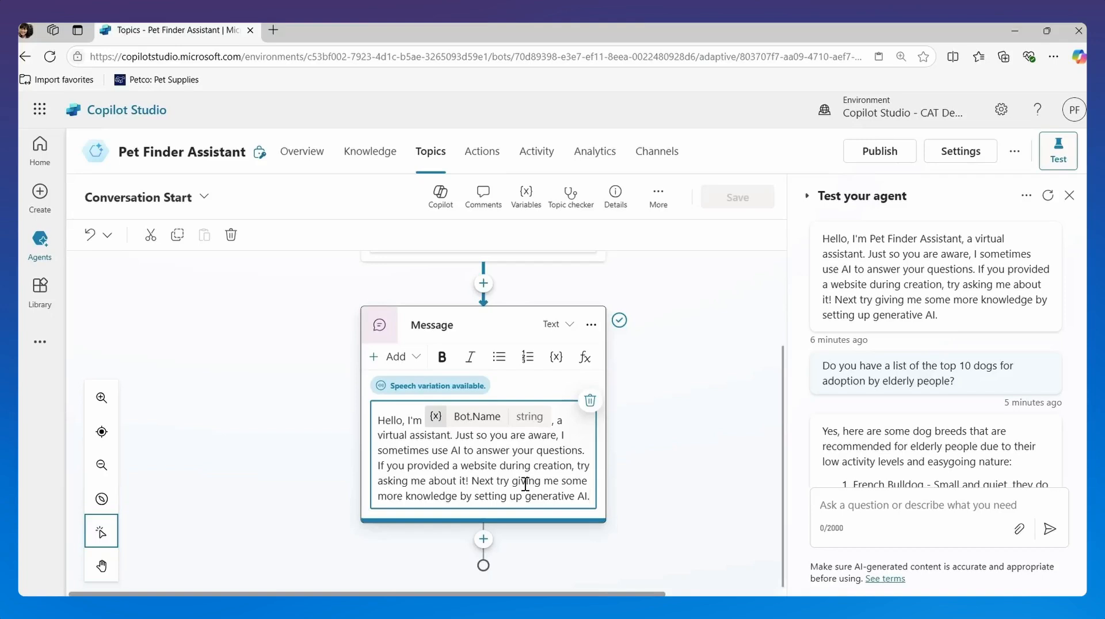
scroll(602, 382, "up", 2)
scroll(592, 387, "down", 1)
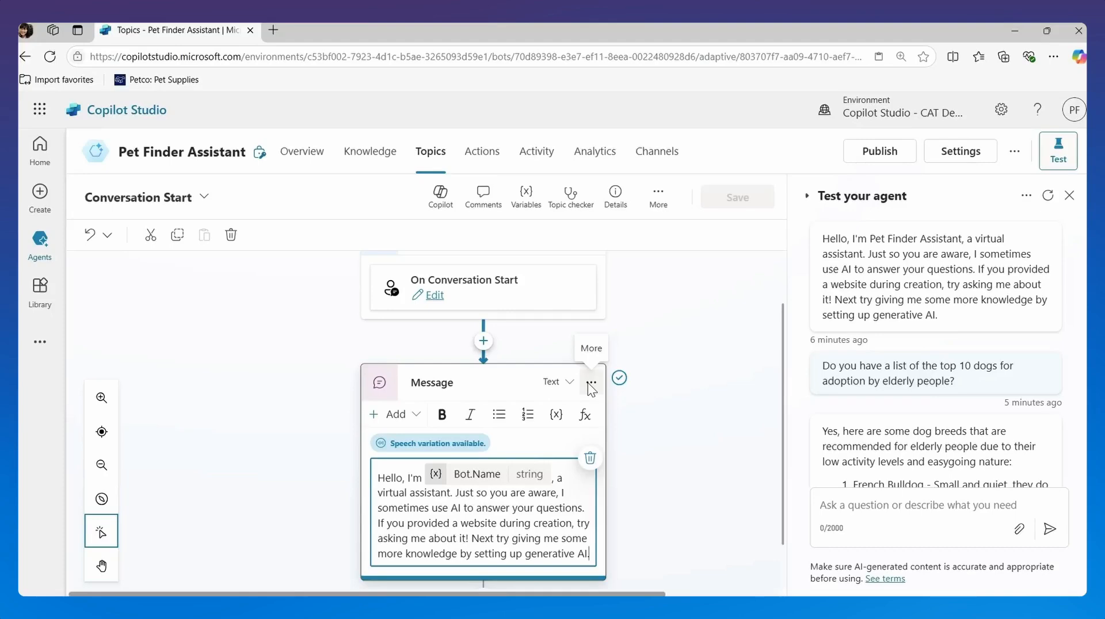
- Add a new topic from blank to the agent and name it "Puppies"
scroll(943, 411, "down", 2)
scroll(943, 411, "up", 2)
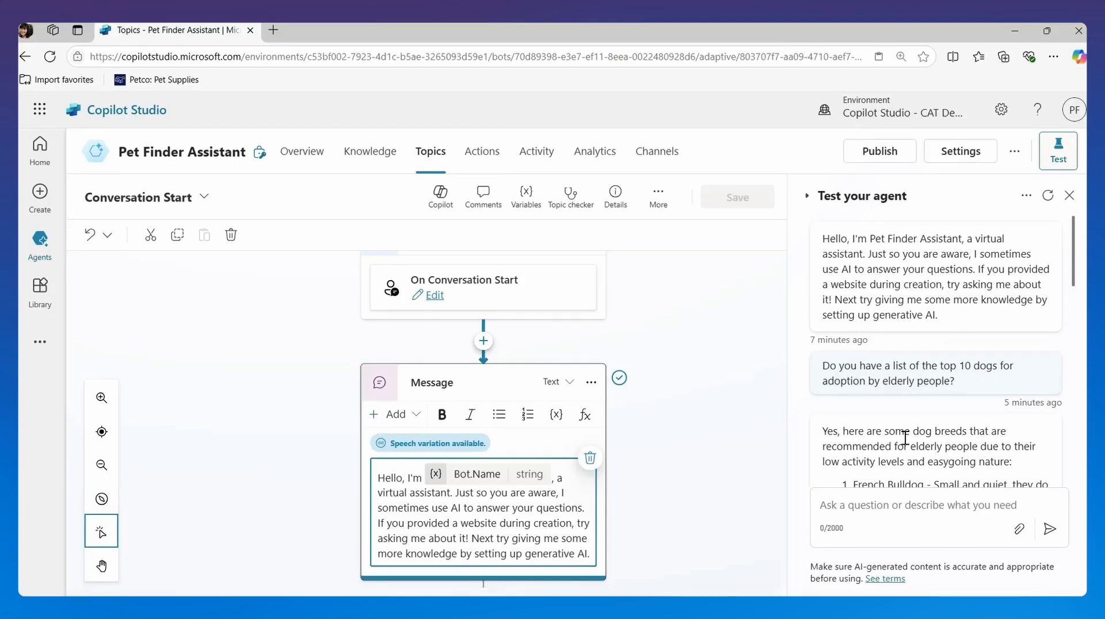
left_click(296, 163)
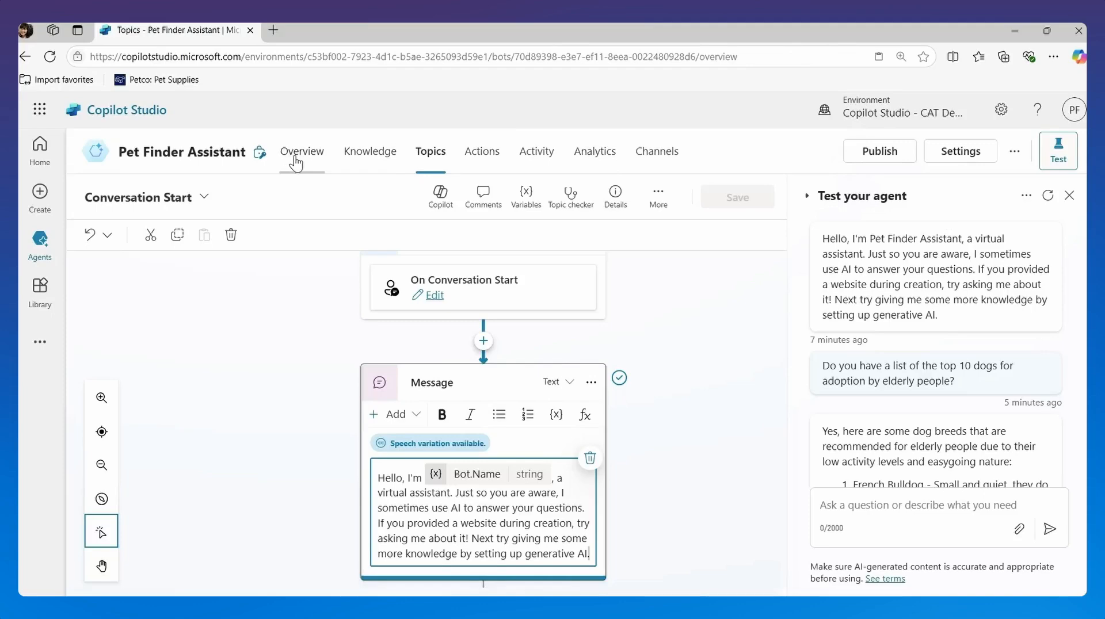
left_click(428, 158)
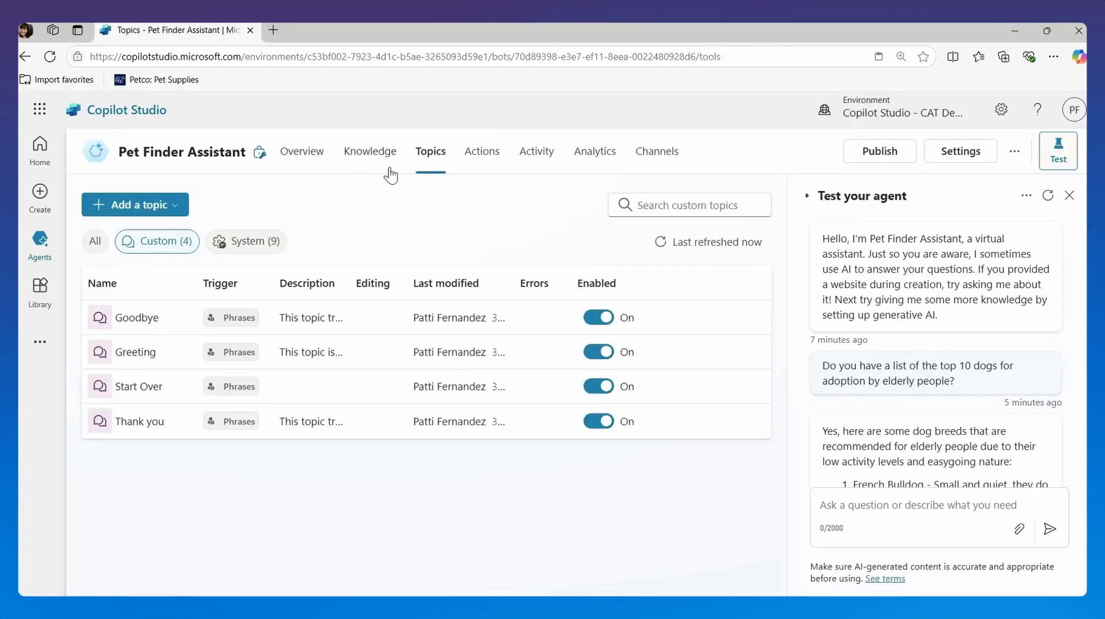
left_click(142, 209)
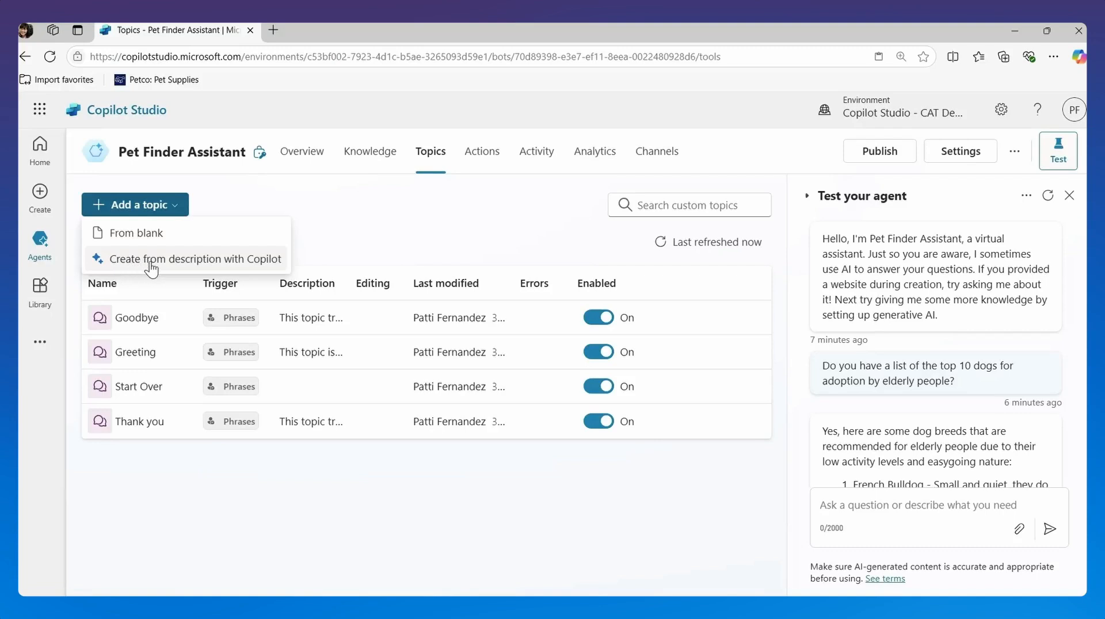
left_click(140, 238)
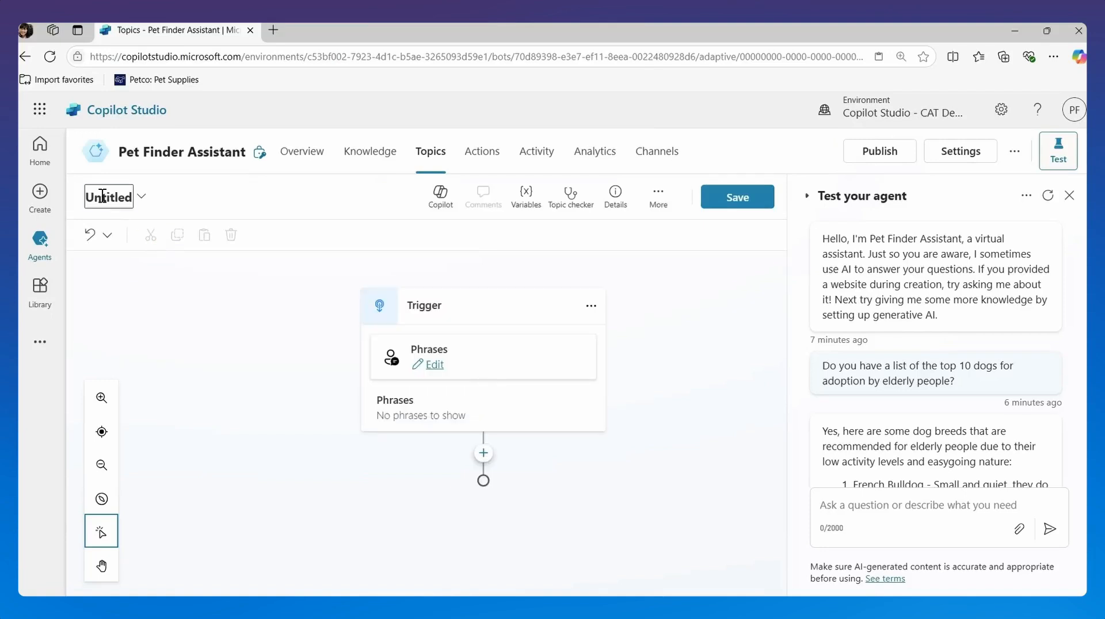
left_click(103, 196)
type("Puppi")
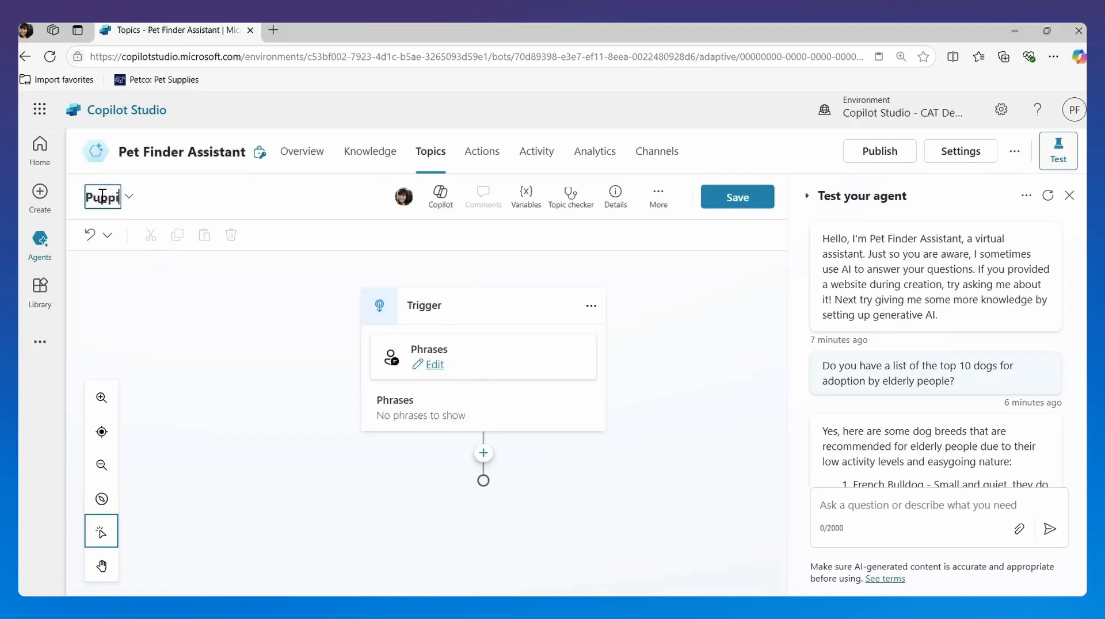
type("es")
left_click(186, 309)
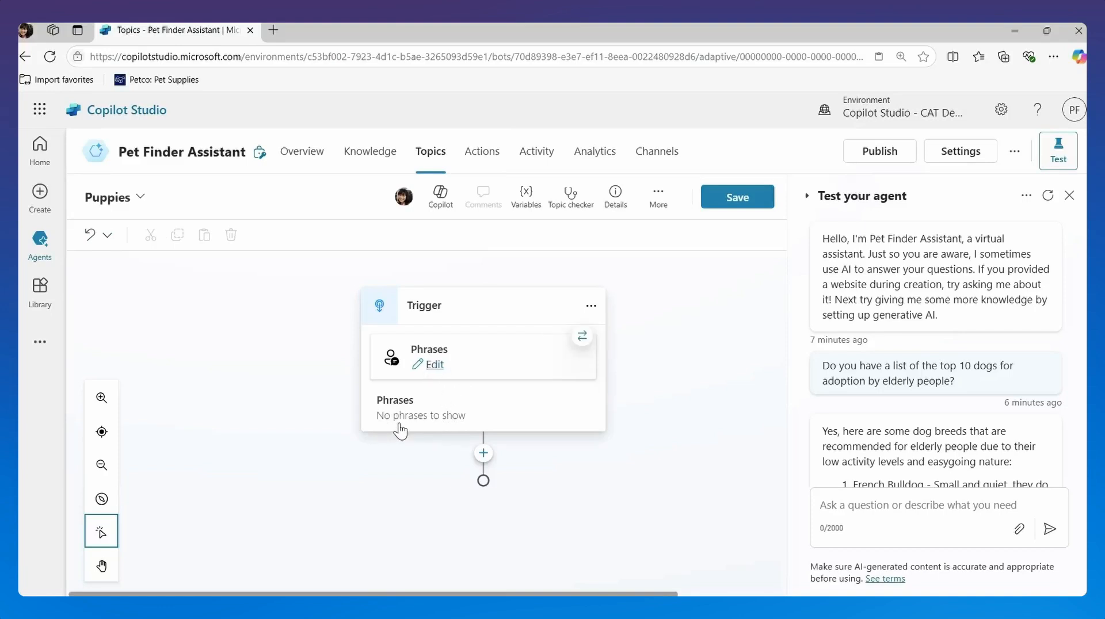
- Add the trigger phrases "Puppy" and "Puppy Toys" to the Puppies topic
left_click(419, 393)
left_click(593, 464)
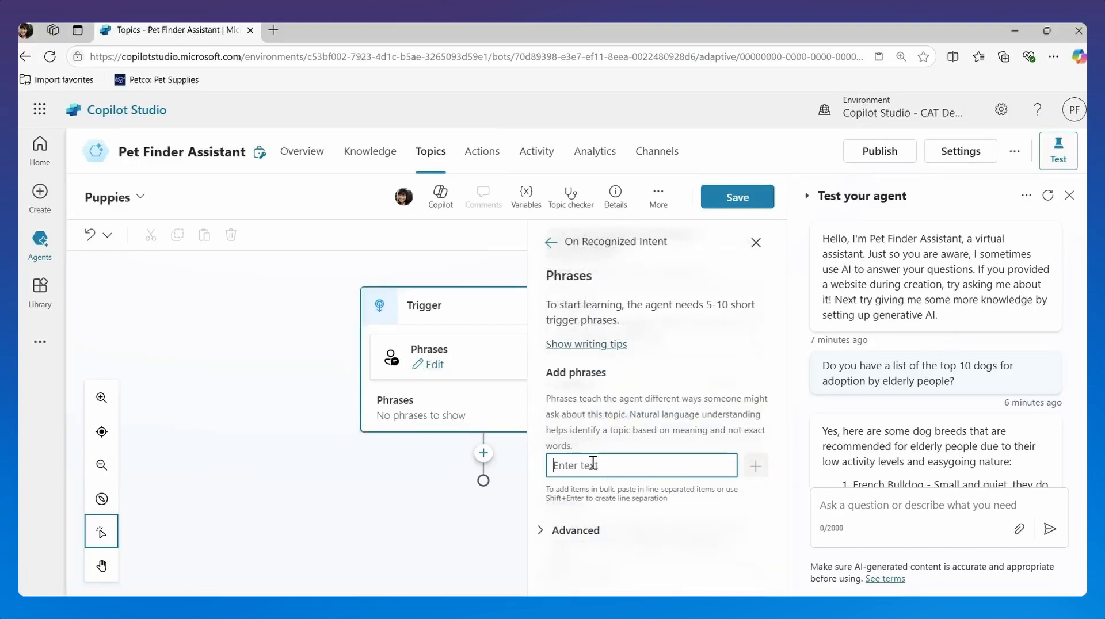
type("Puppy")
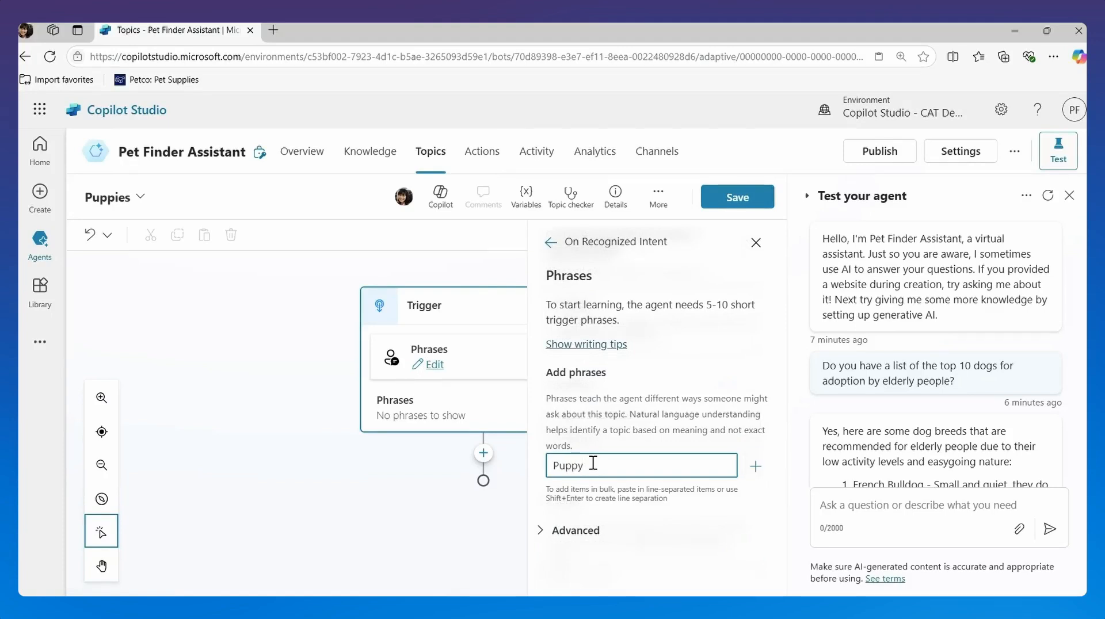
left_click(756, 467)
left_click(665, 467)
type("Puppy To")
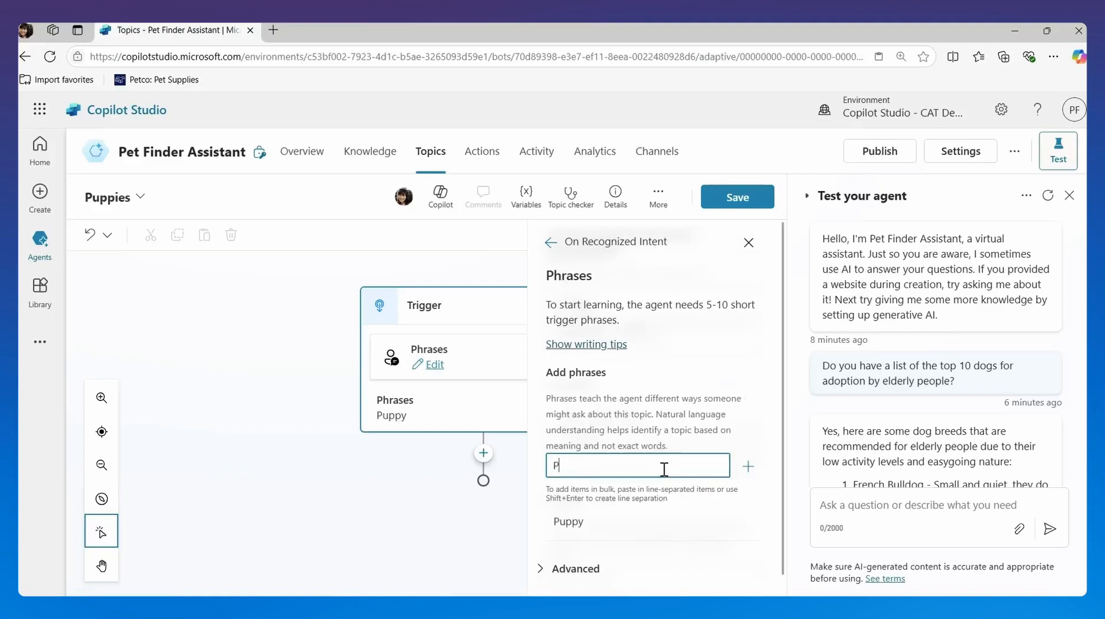
type("ys")
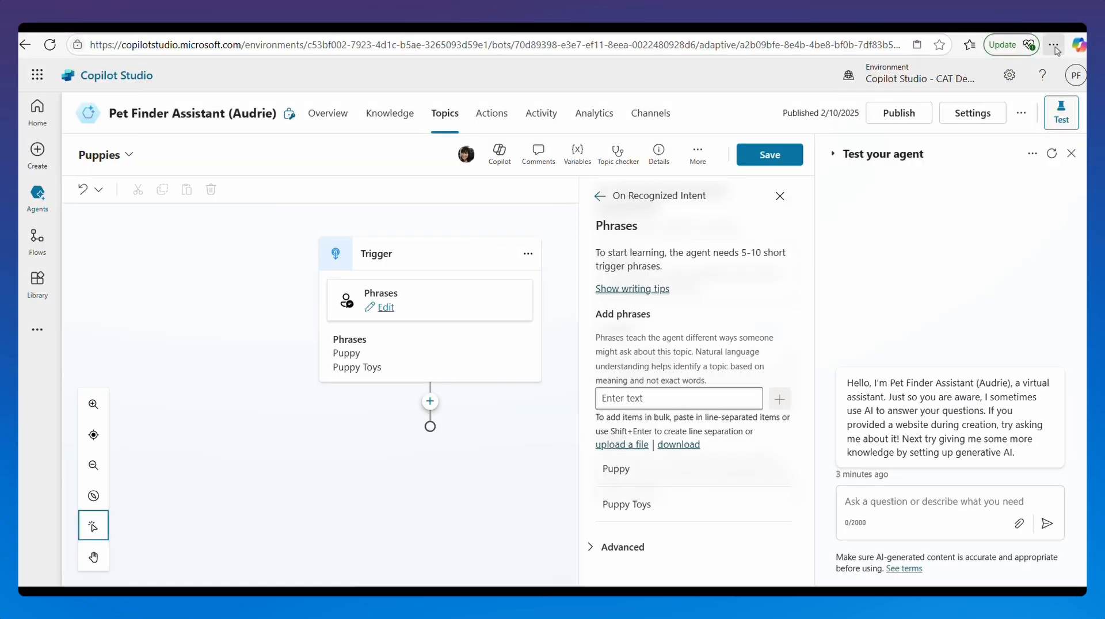
left_click(1054, 44)
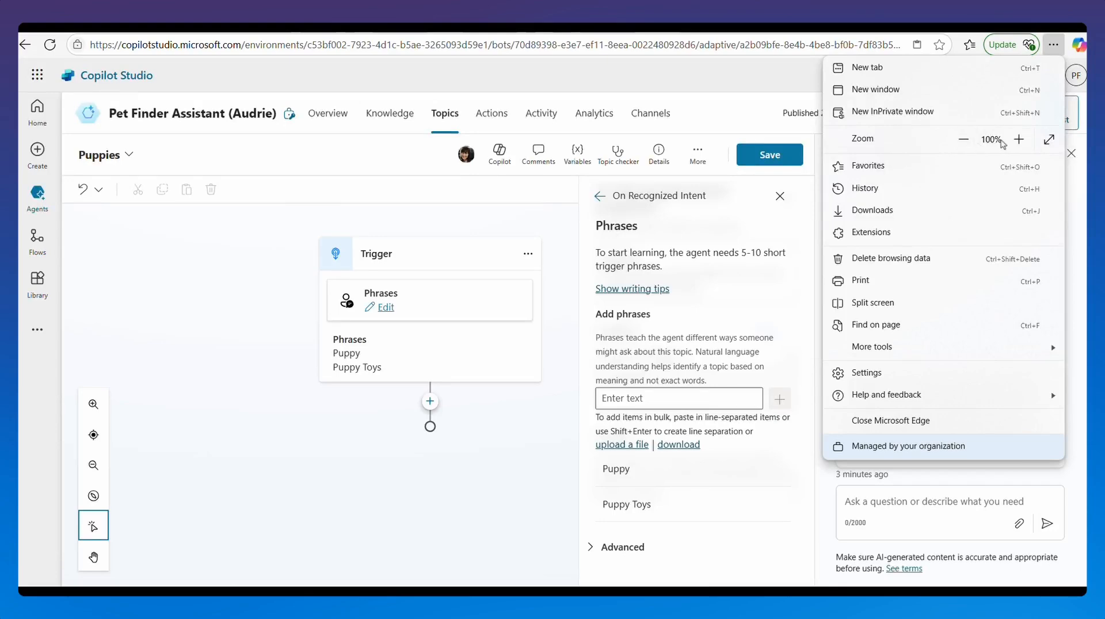
left_click(964, 139)
left_click(1019, 144)
left_click(1084, 215)
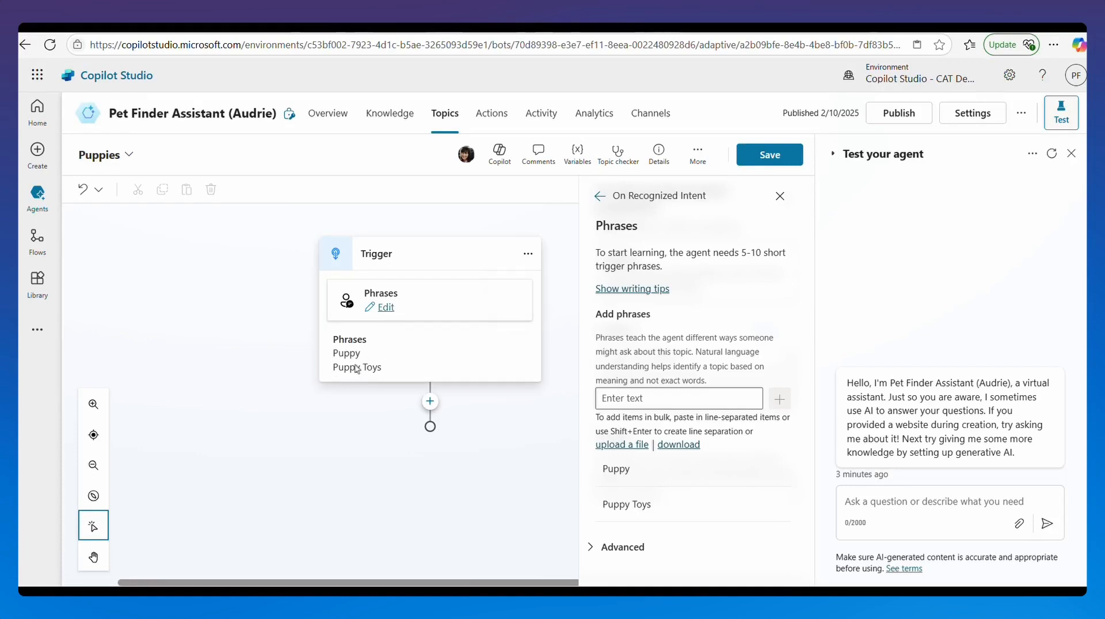
- Add two more trigger phrases to the topic: "Do you have any toys for puppies?" and "Toys for Puppies"
left_click(612, 399)
right_click(613, 400)
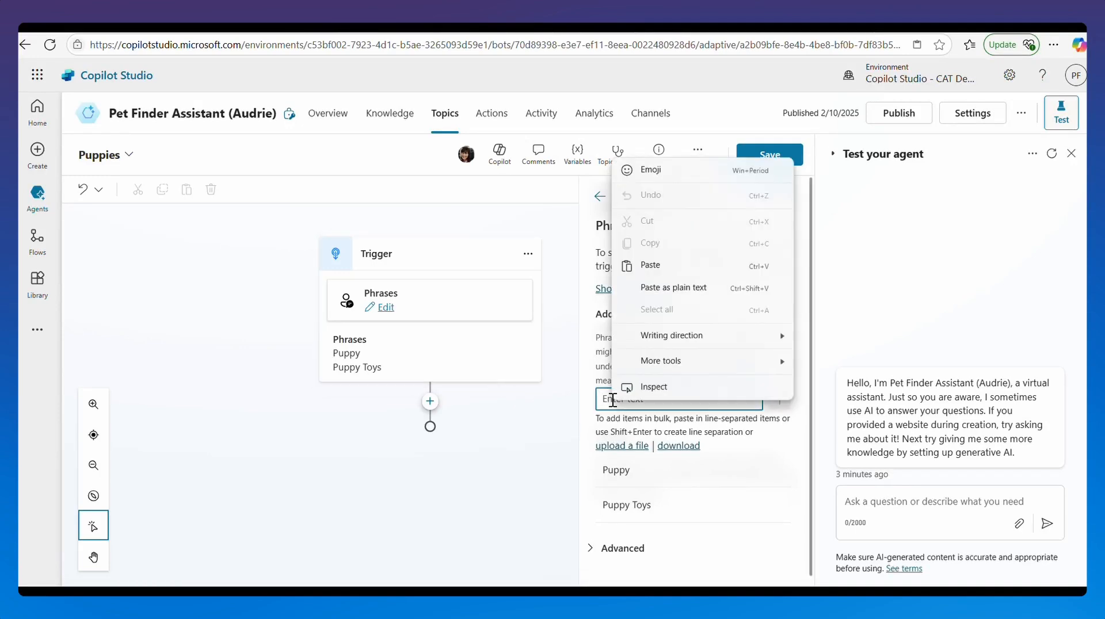
left_click(673, 288)
left_click(777, 403)
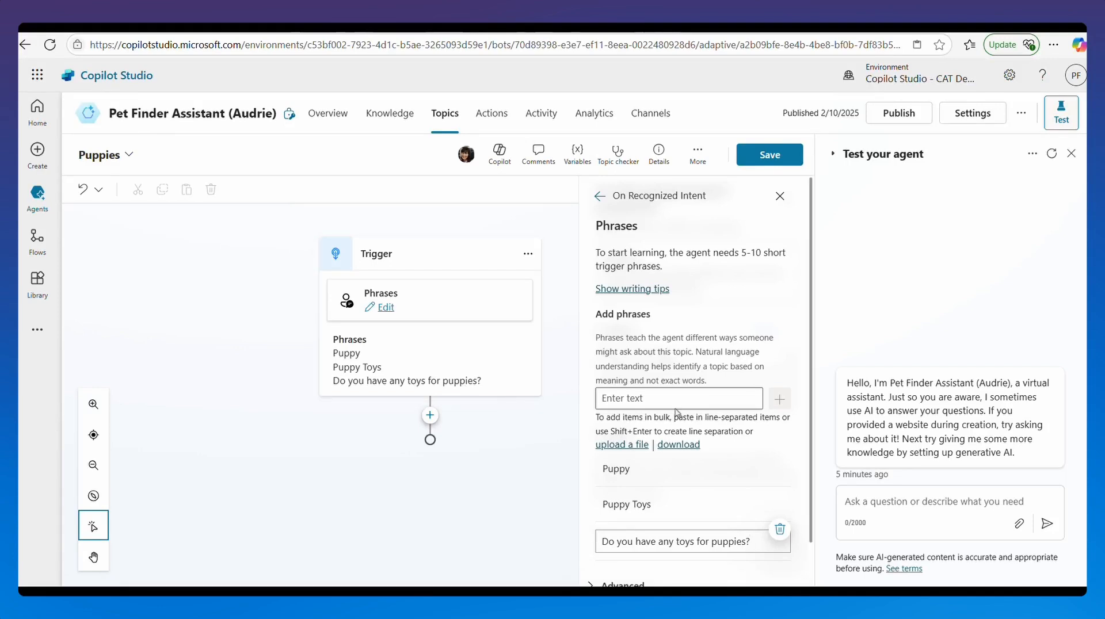
key("Return")
type("To")
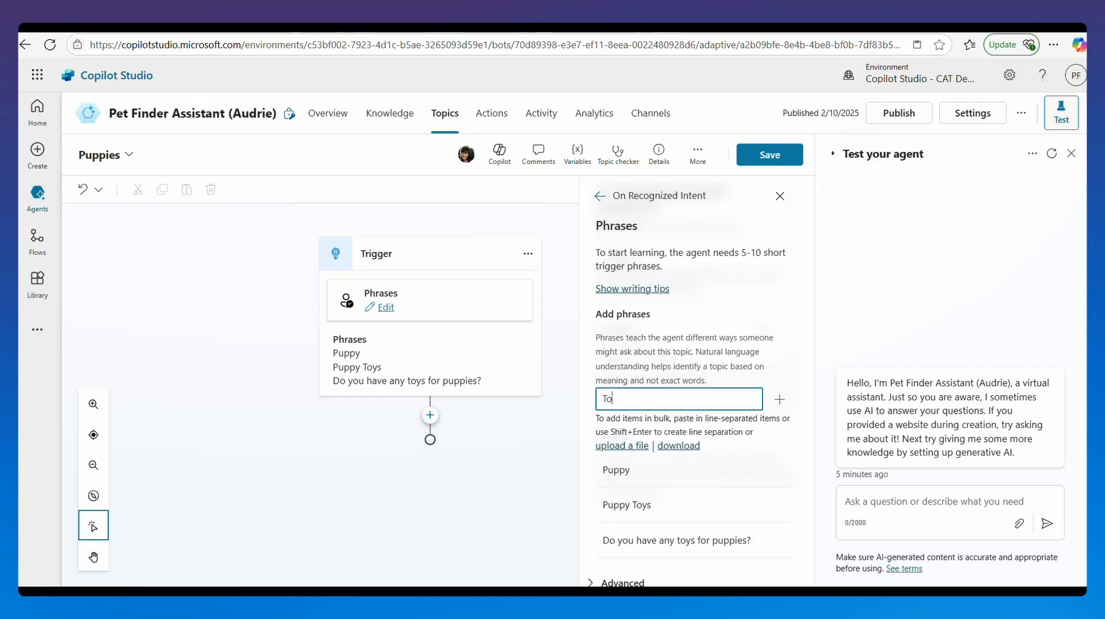
type("ys for Puppies")
key("Return")
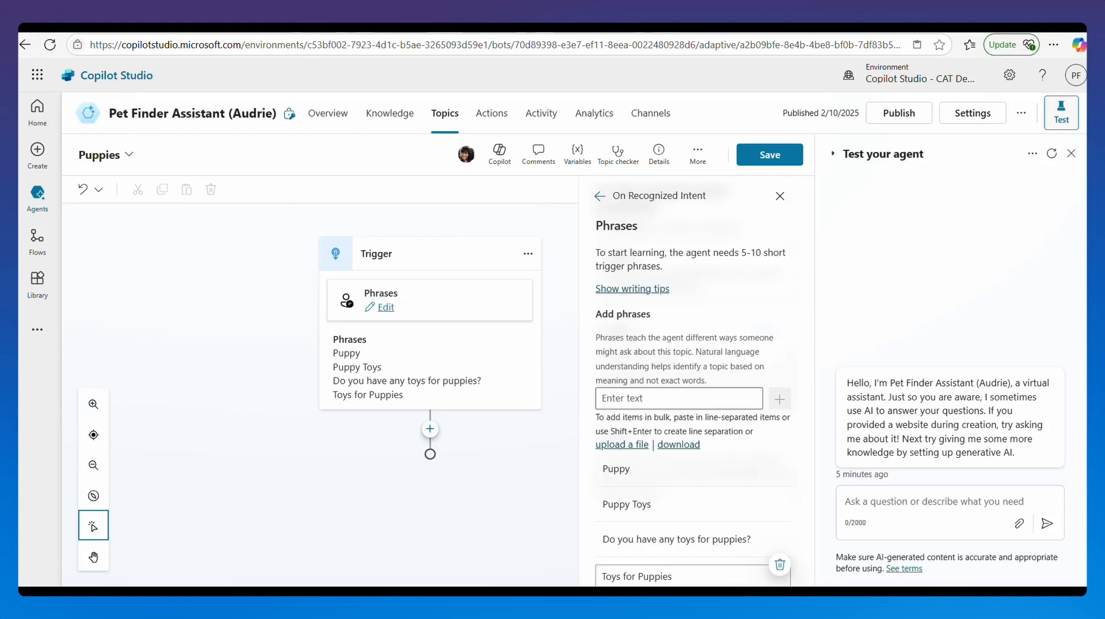
- Add a question node below the trigger that asks "What breed of dog is it?"
key("ctrl+plus")
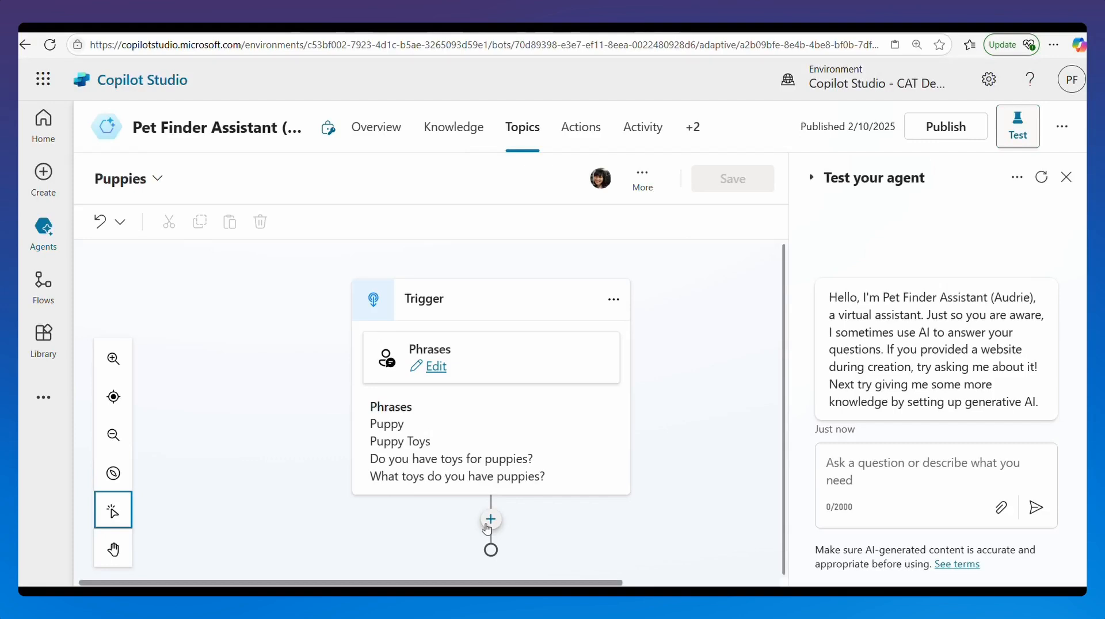
left_click(491, 520)
scroll(494, 500, "down", 4)
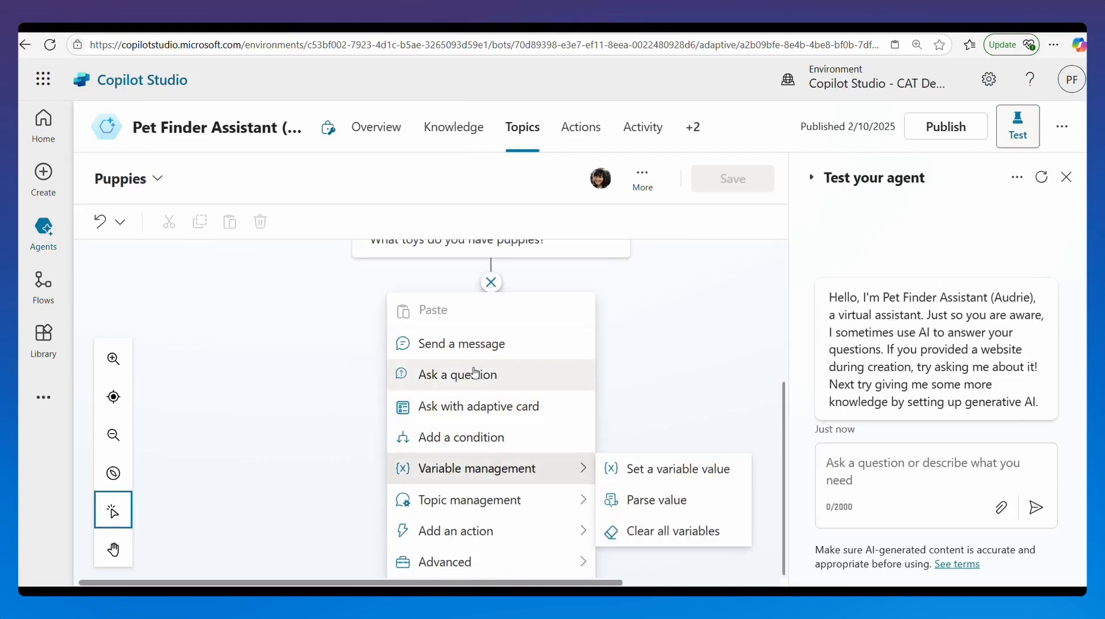
left_click(486, 415)
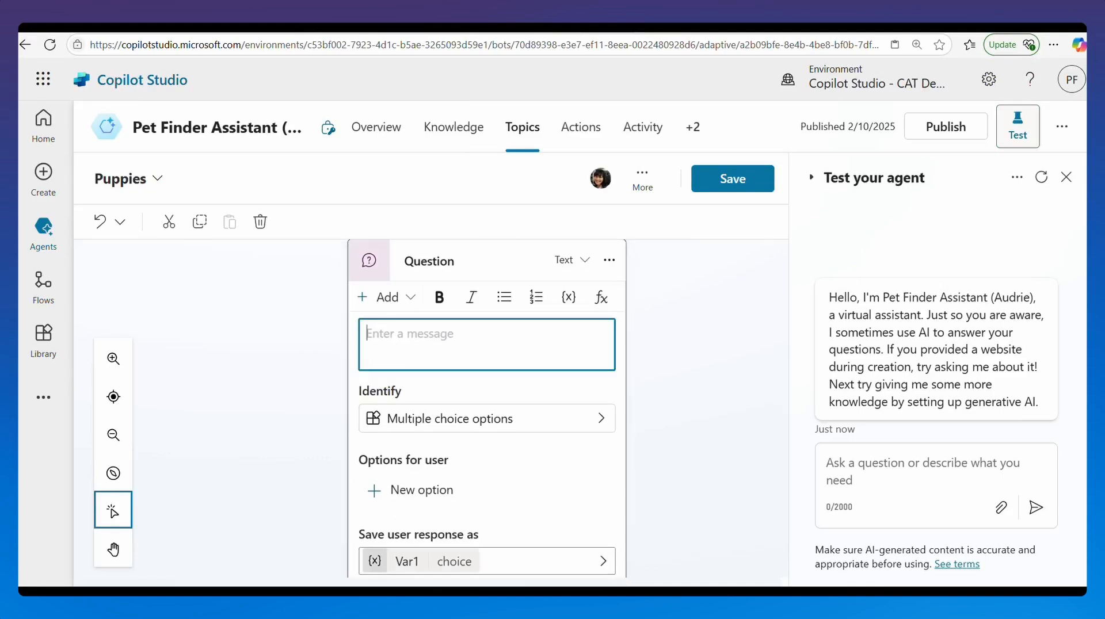
type("What brea")
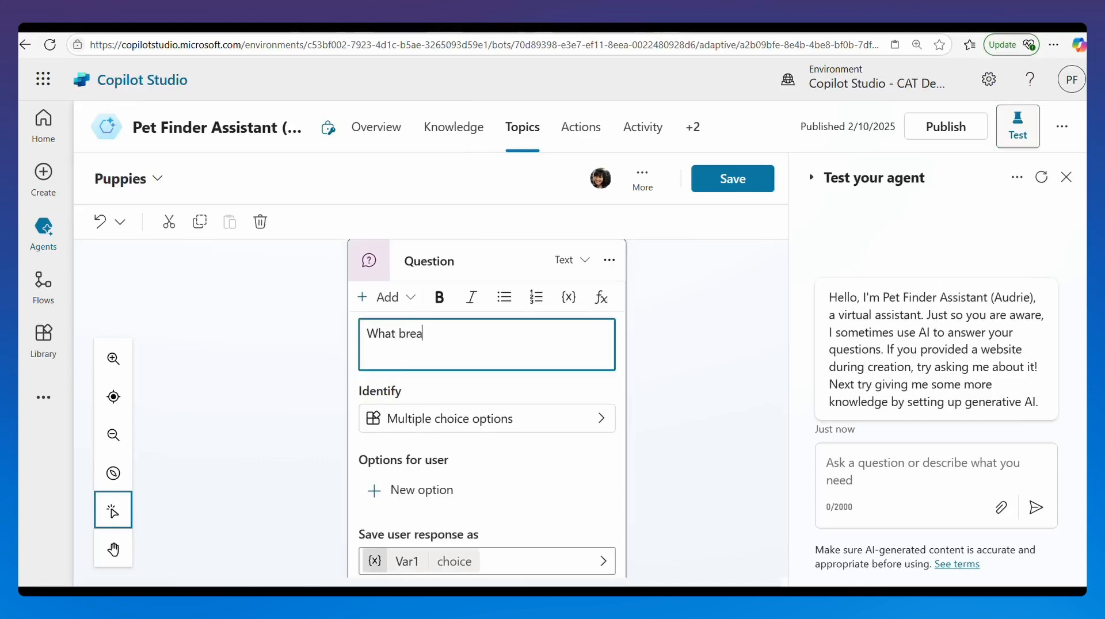
key("BackSpace")
type("ed of dog is it?")
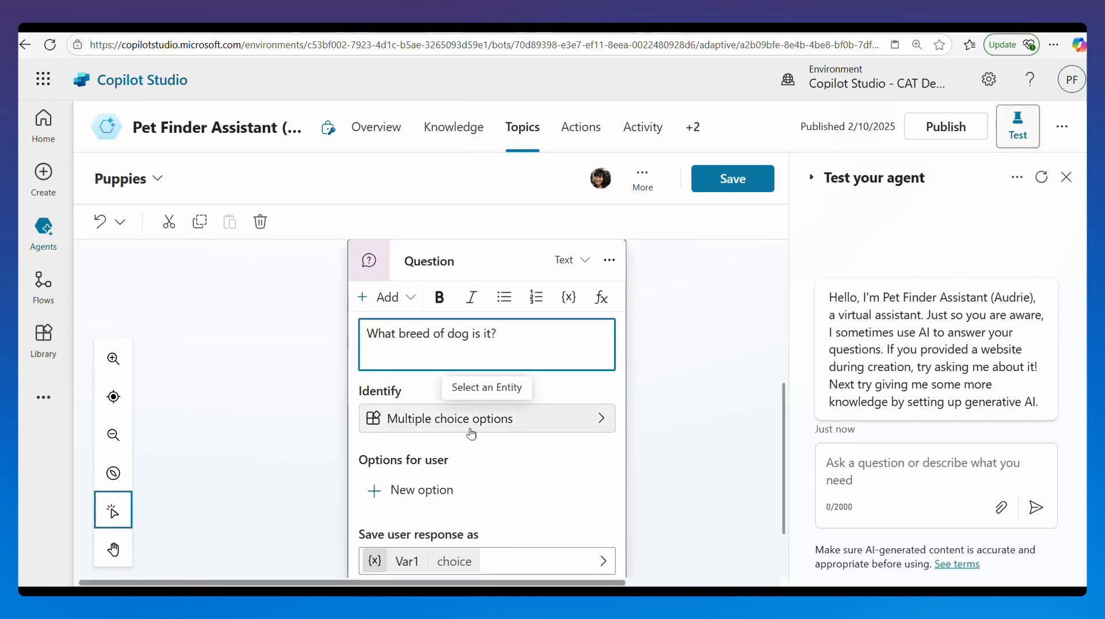
- Set the breed question to identify the user's entire response
left_click(508, 426)
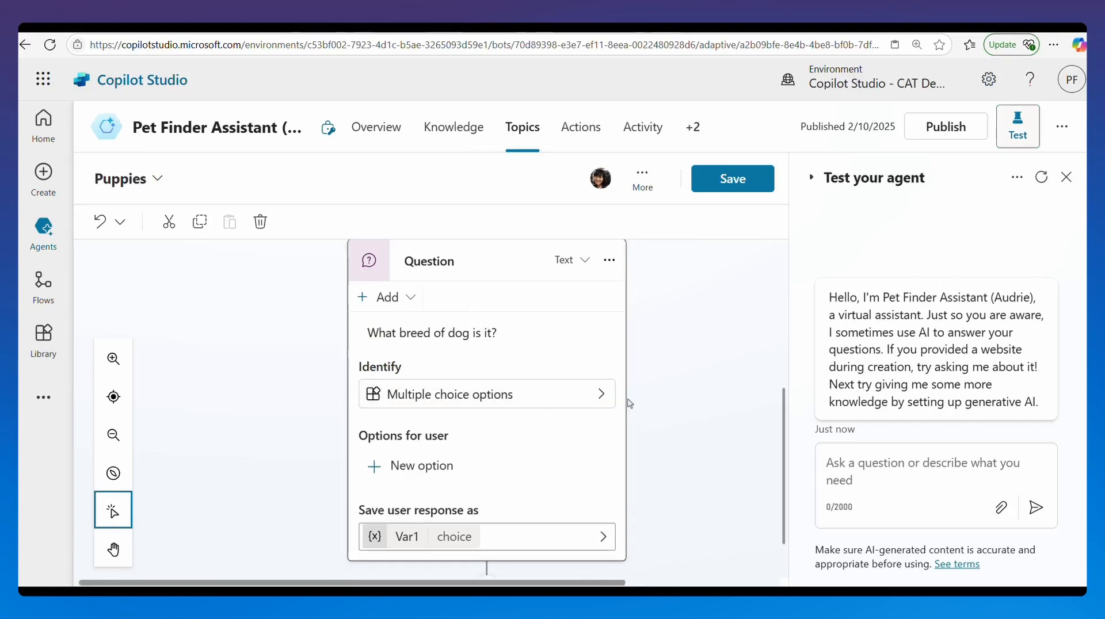
left_click(604, 398)
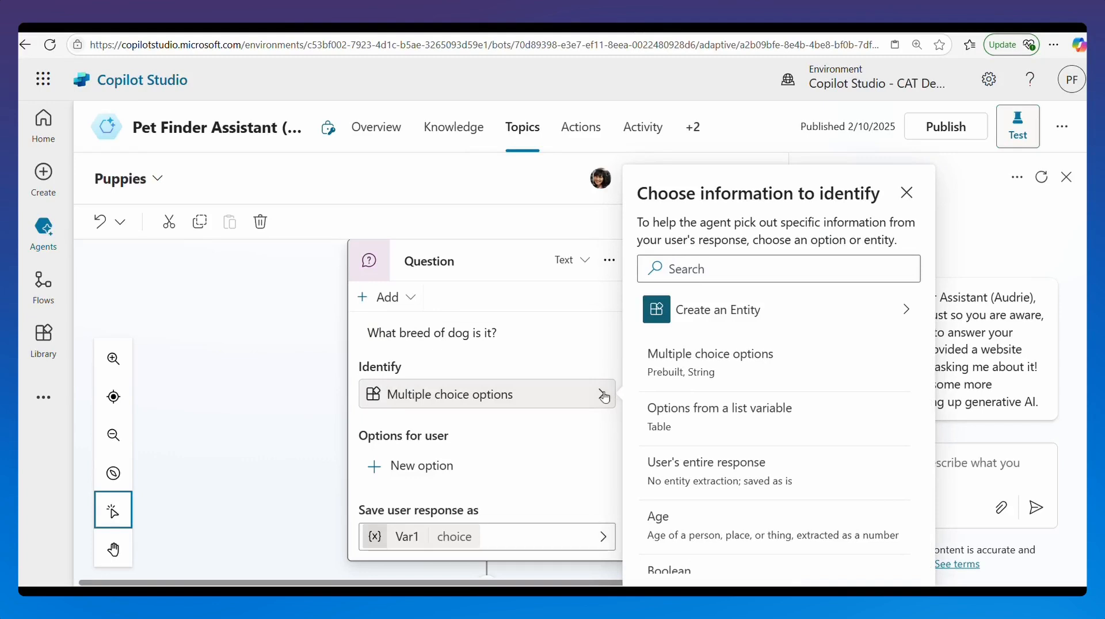
left_click(715, 478)
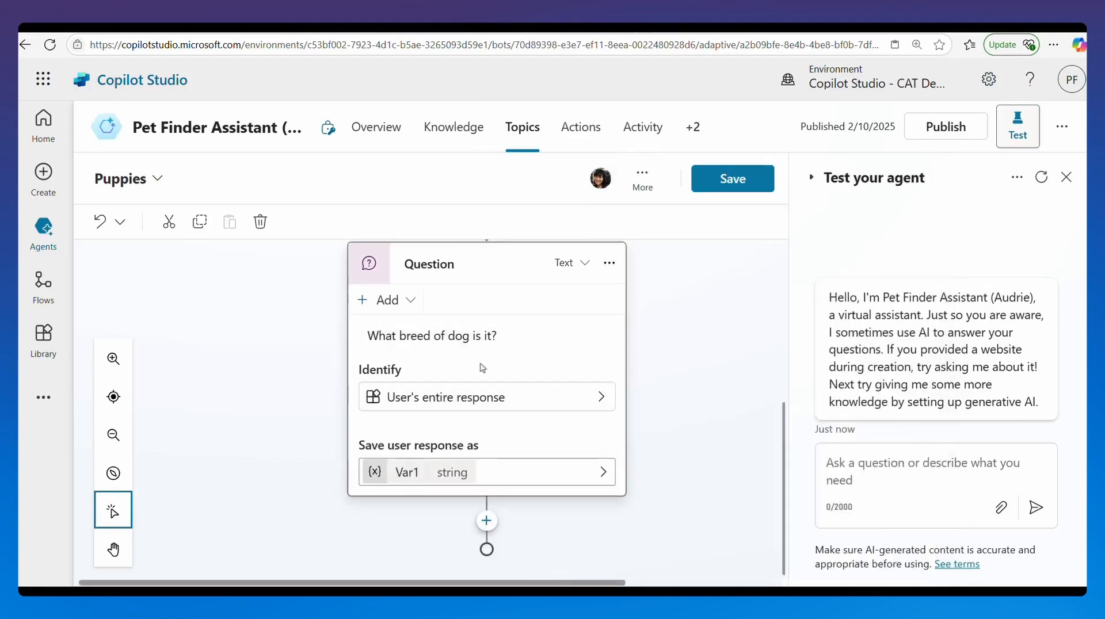
- Rename the variable storing the breed answer to "QuestionBreed" and save the Puppies topic
left_click(405, 475)
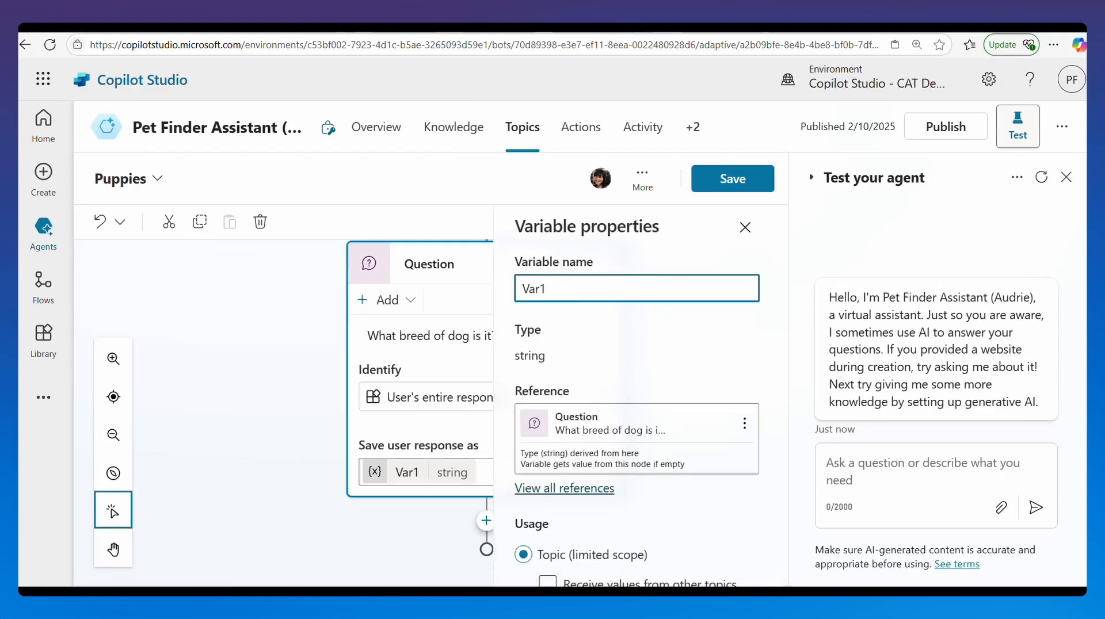
key("BackSpace")
key("BackSpace")
key("BackSpace")
key("BackSpace")
type("QuestionBree")
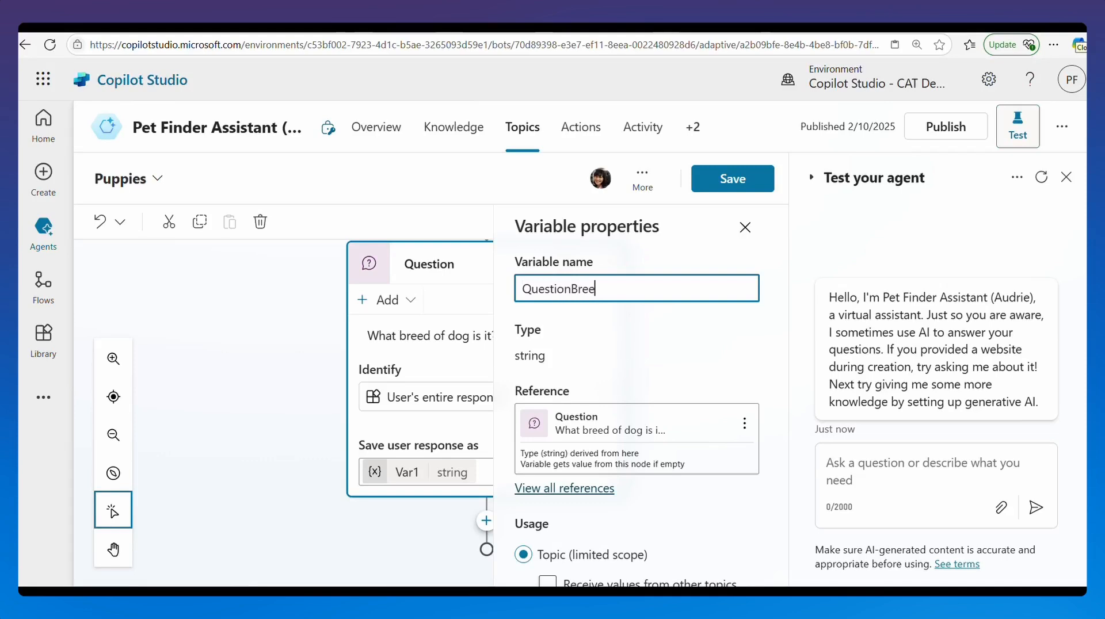
type("d")
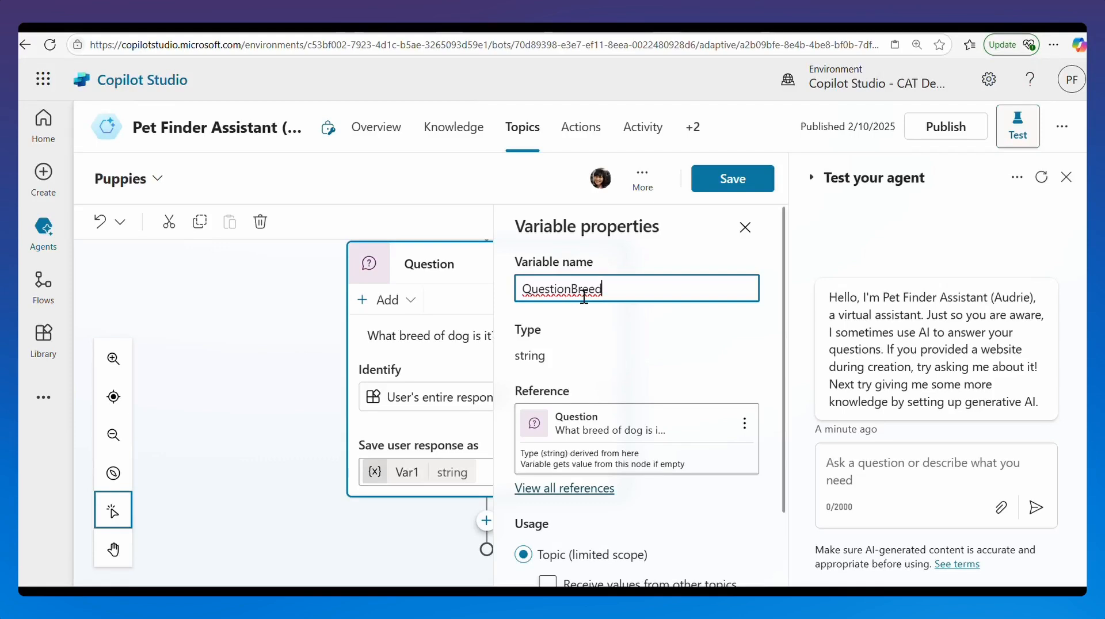
left_click(744, 228)
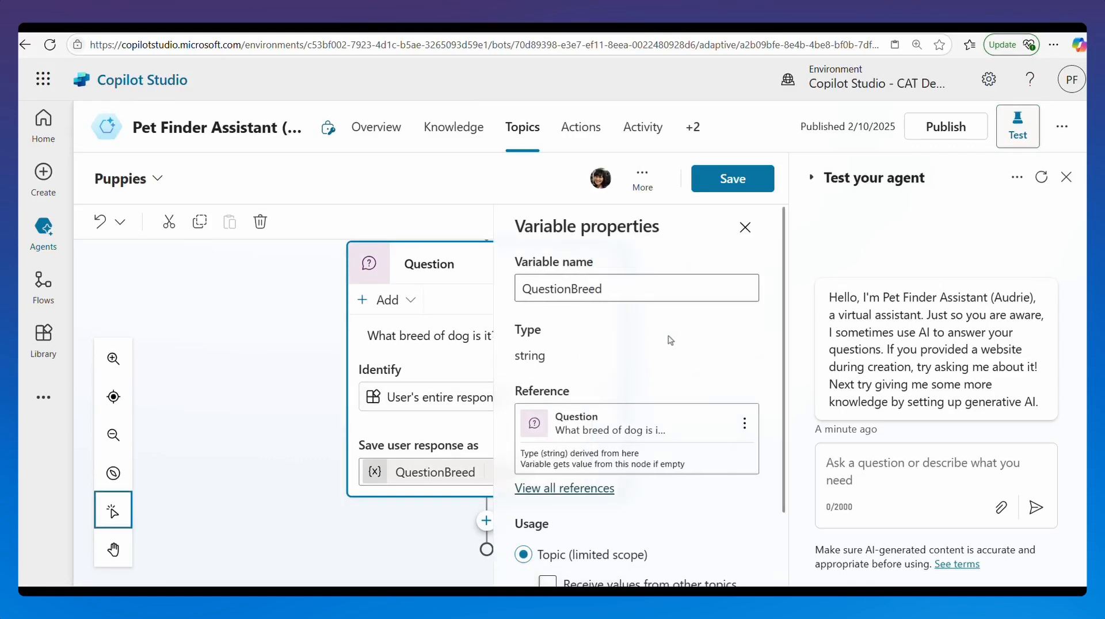
scroll(323, 403, "up", 2)
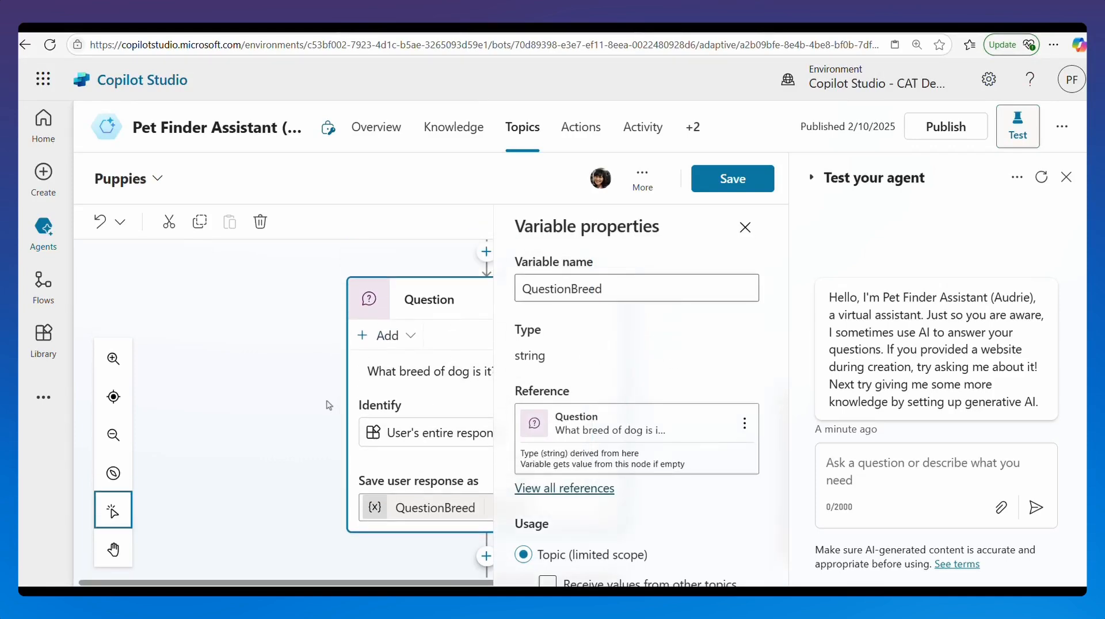
left_click(724, 188)
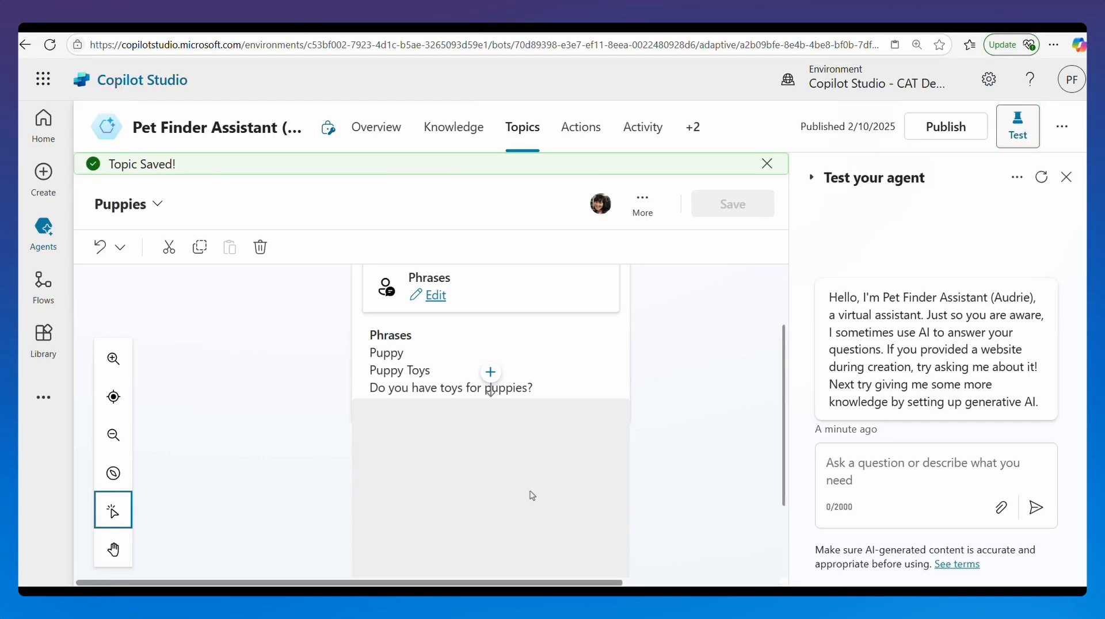
scroll(495, 478, "down", 5)
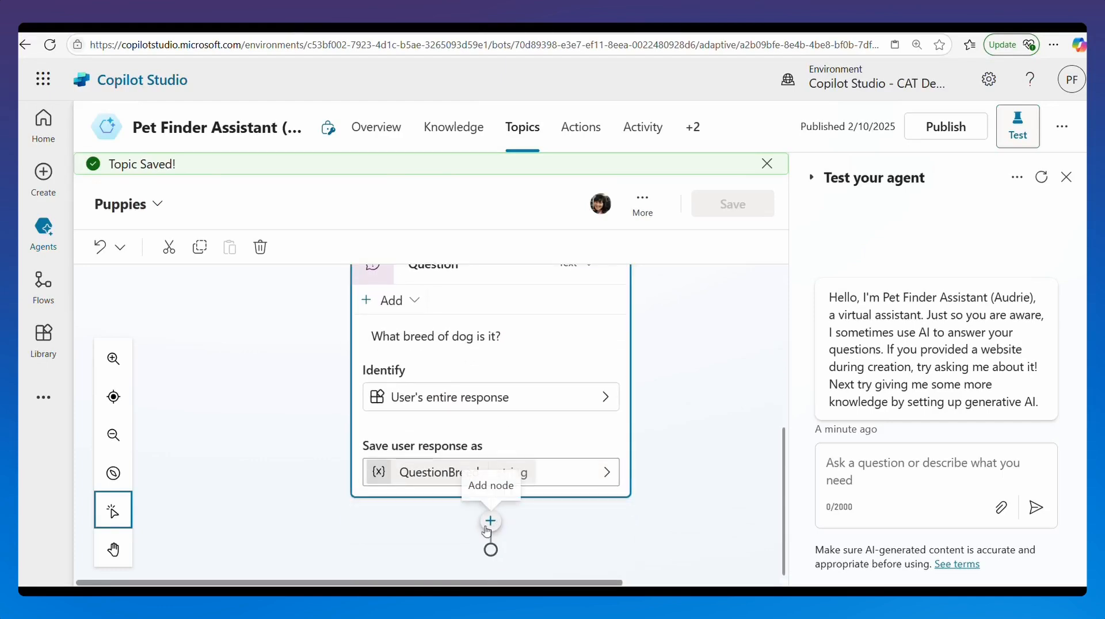
left_click(491, 521)
scroll(657, 484, "down", 4)
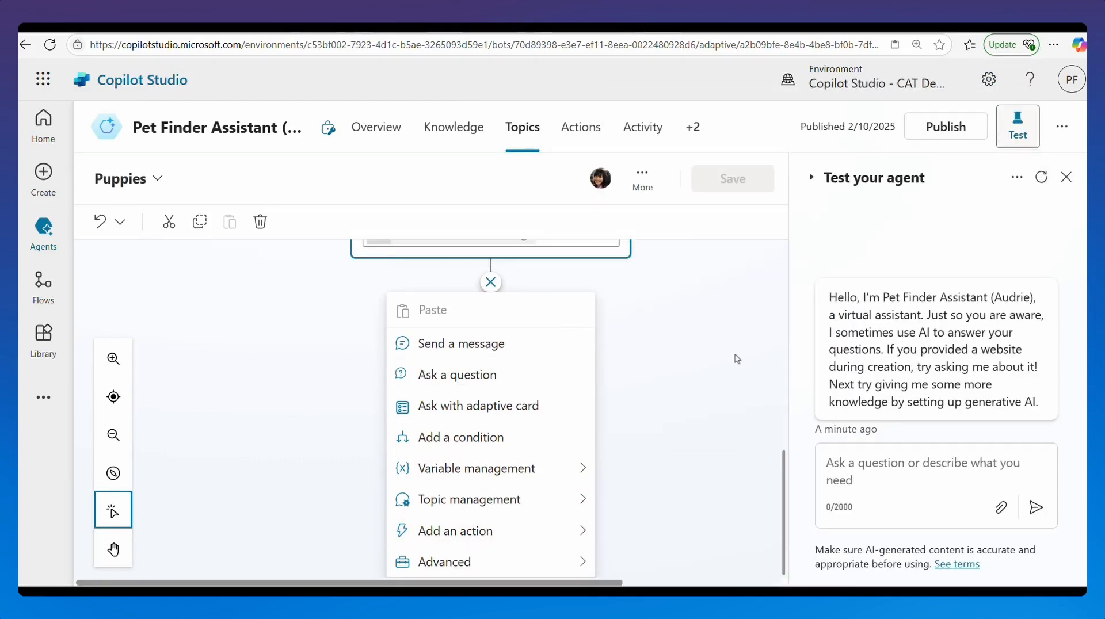
- Start a new test conversation and ask the agent "Do you have any toys for puppies?"
left_click(1042, 178)
left_click(883, 464)
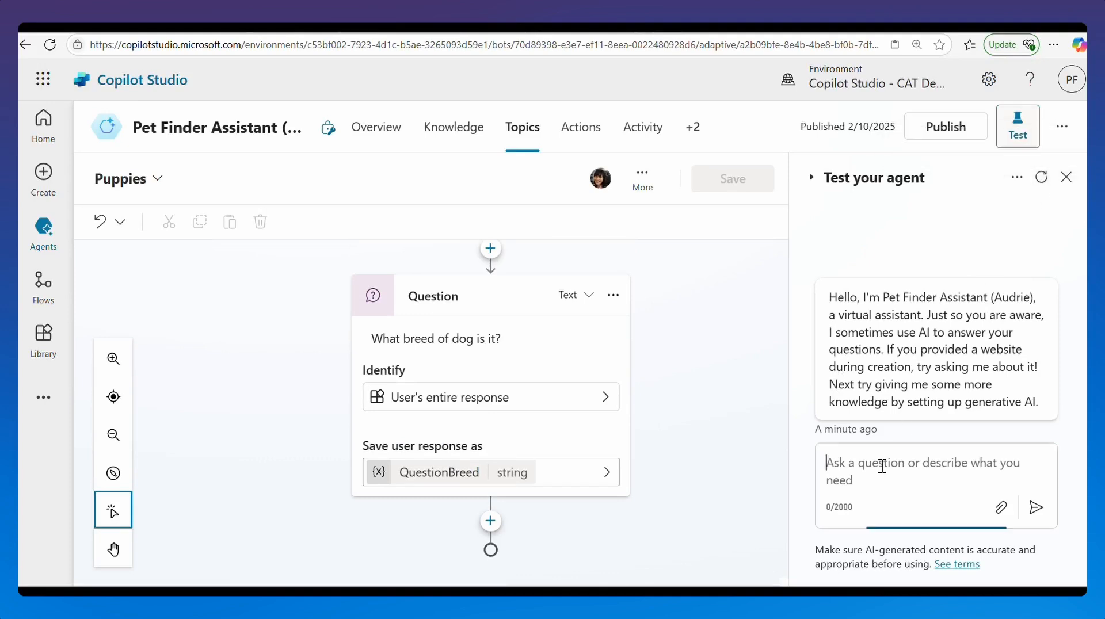
type("Do you have any toys for puppies?")
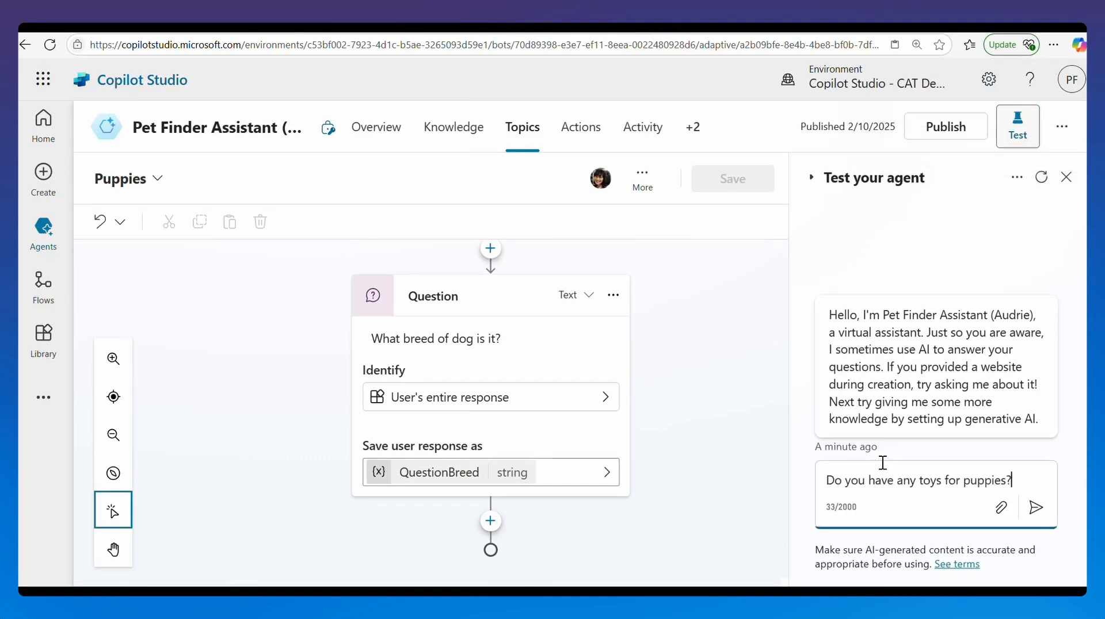
key("Return")
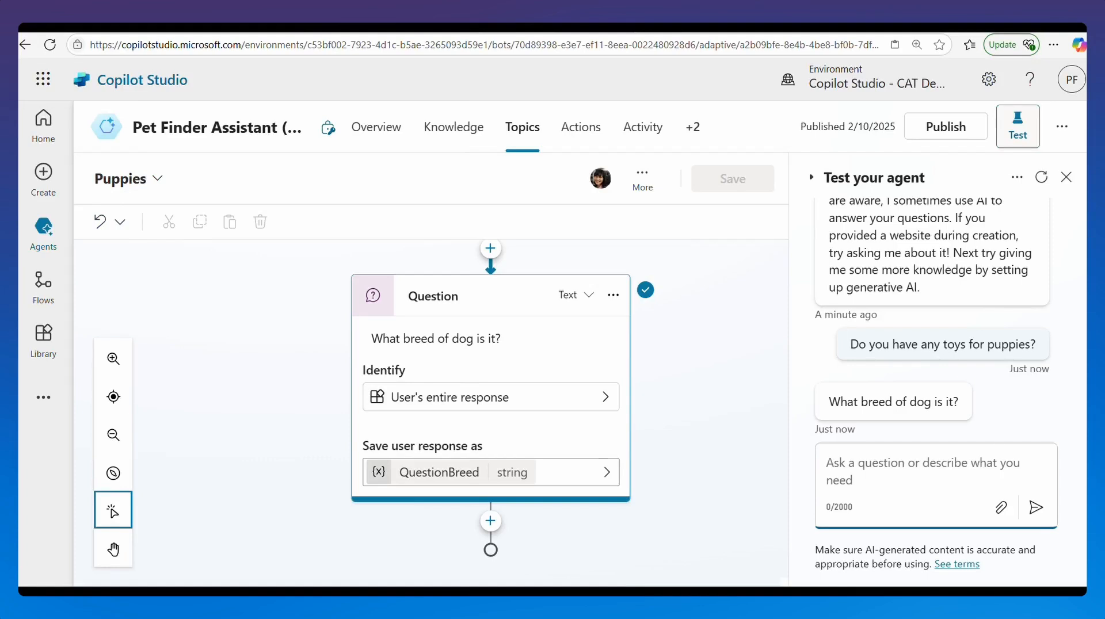
- Answer the breed question with "Bulldog" in the test chat and review the trigger and question nodes that the conversation ran through
type("La")
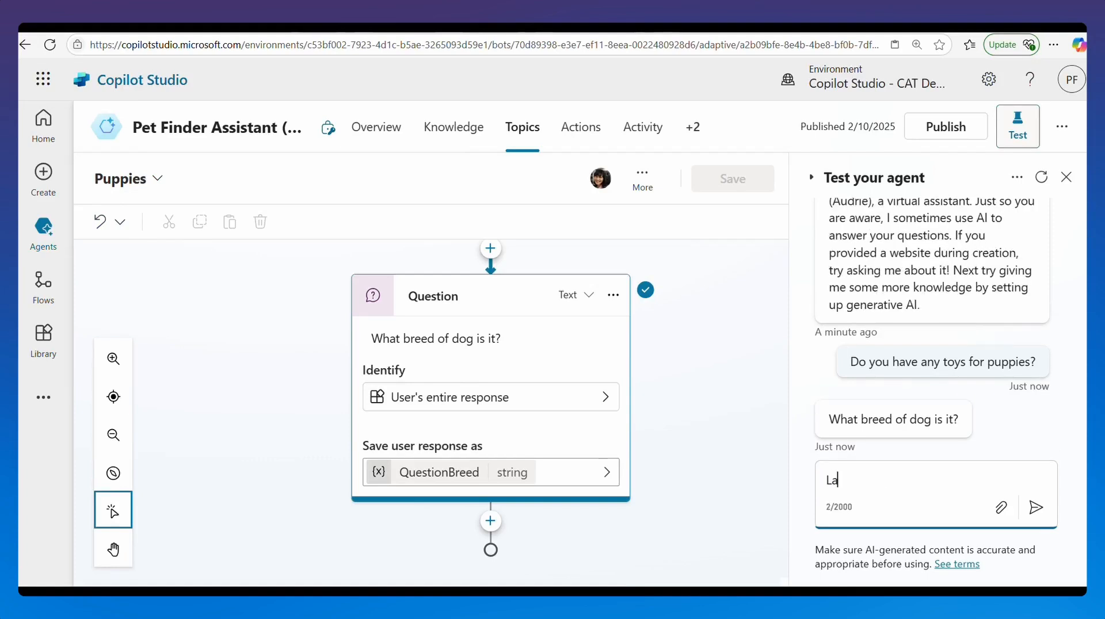
key("BackSpace")
key("BackSpace")
type("Bulldog")
key("Return")
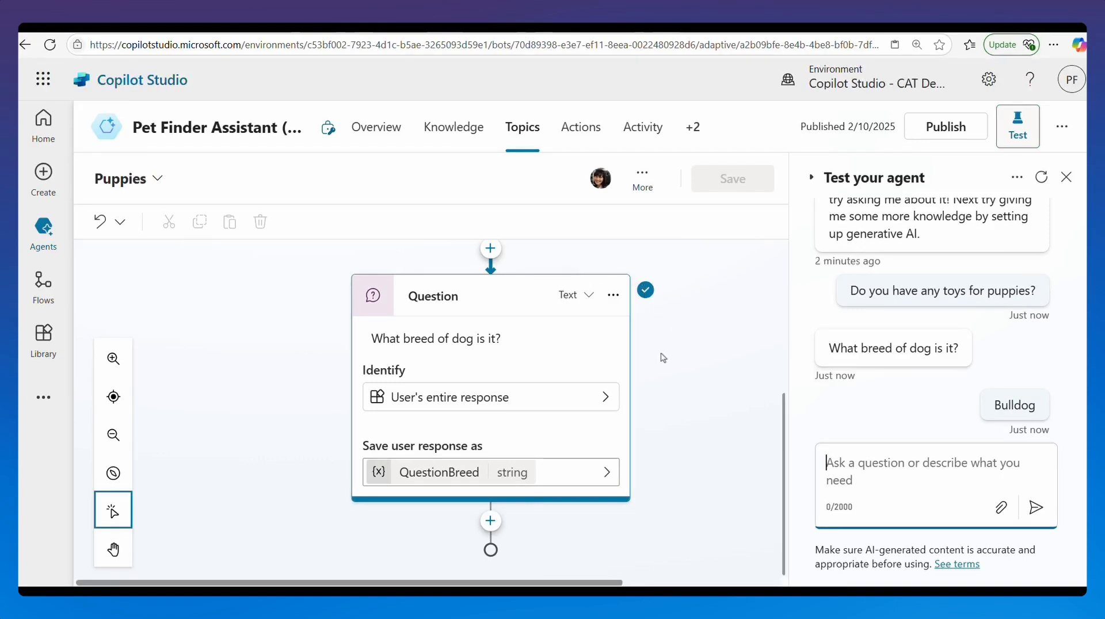
scroll(660, 355, "up", 5)
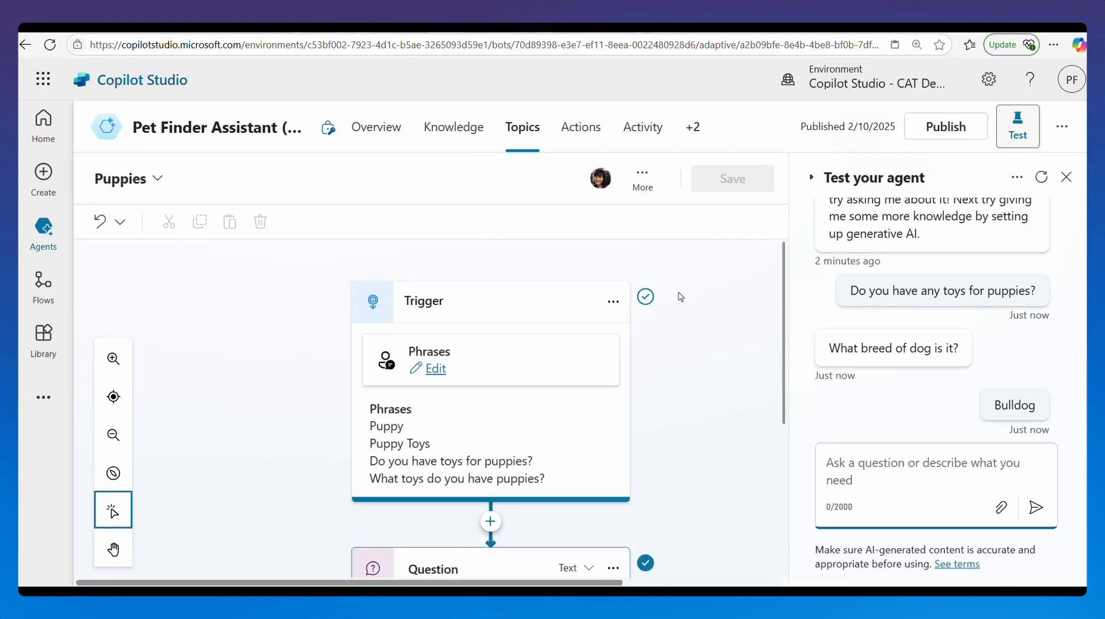
scroll(685, 412, "down", 2)
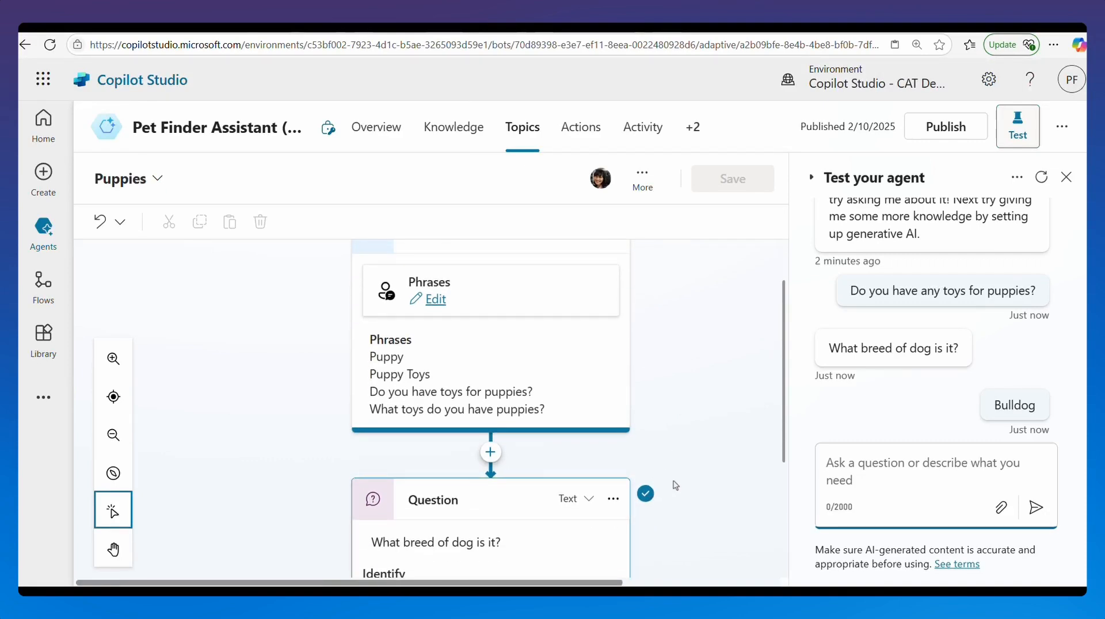
scroll(592, 406, "up", 2)
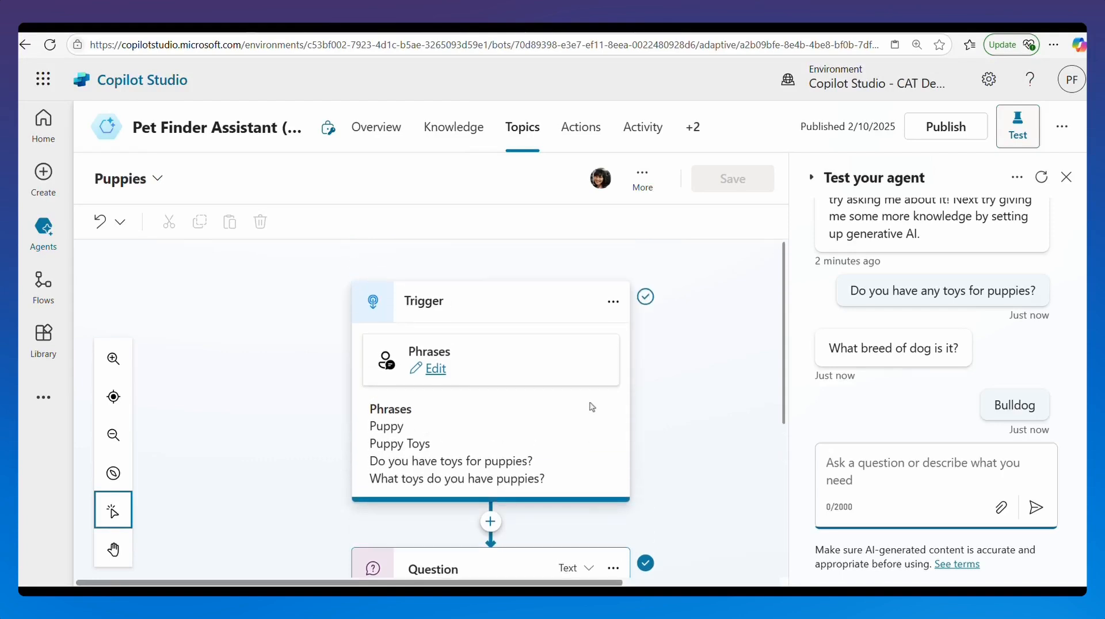
scroll(592, 406, "down", 8)
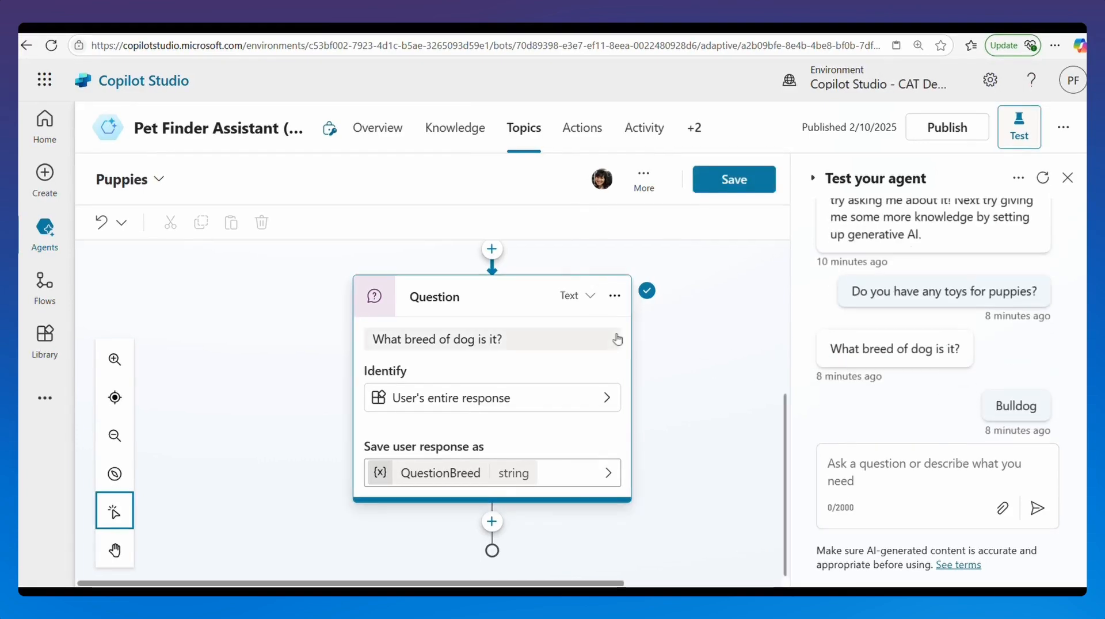
- Reduce the browser zoom to 100% and inspect the test value stored in the topic's QuestionBreed variable
left_click(644, 183)
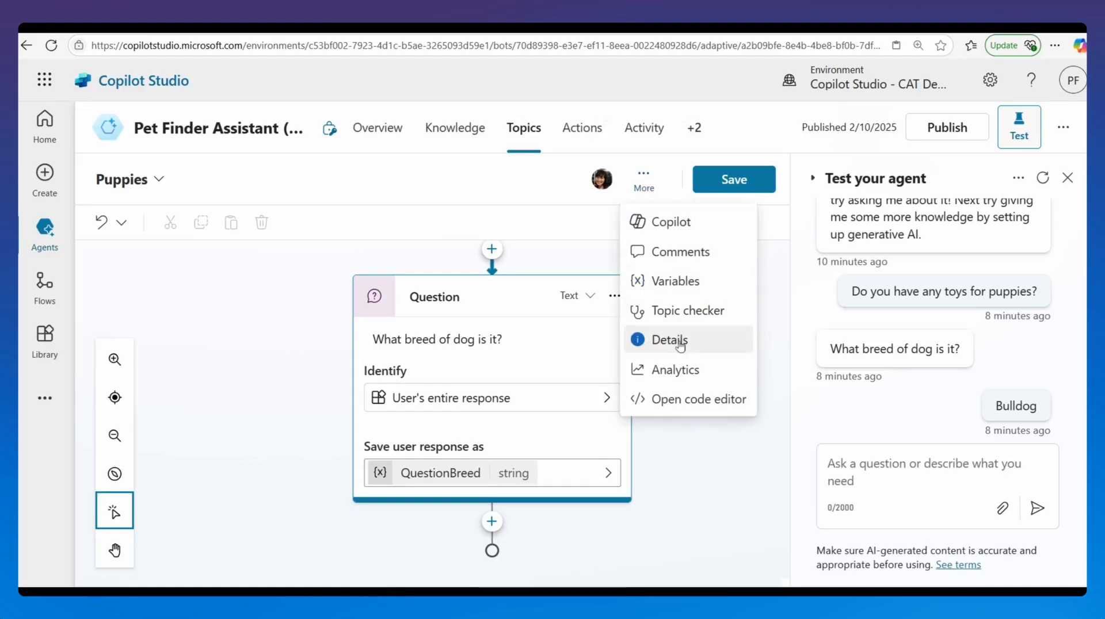
left_click(1055, 45)
left_click(972, 143)
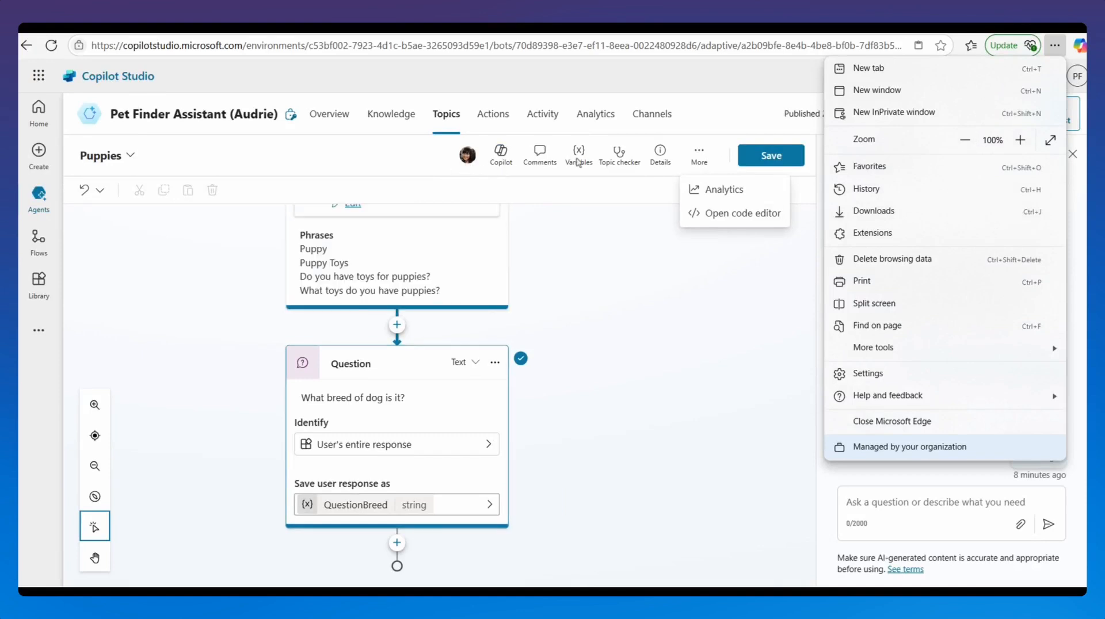
left_click(589, 175)
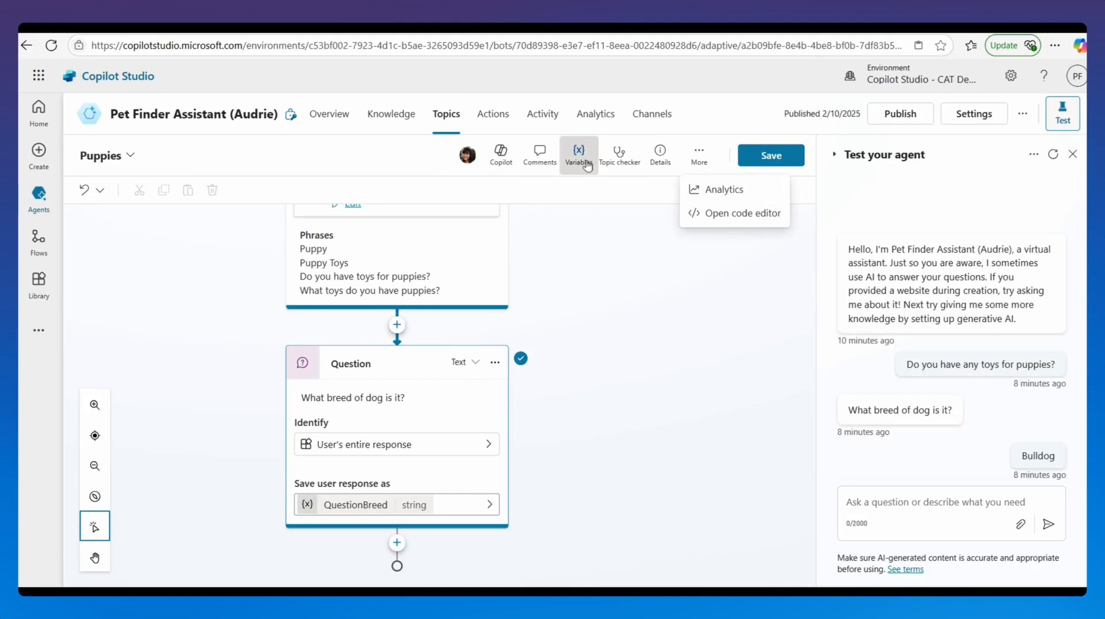
left_click(580, 157)
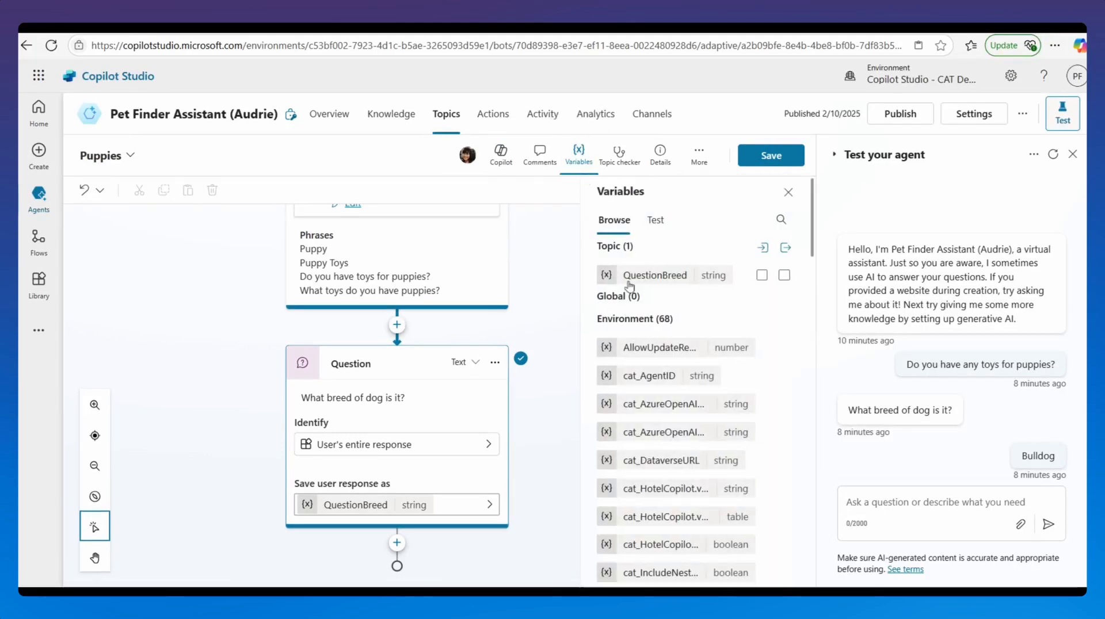
left_click(654, 225)
left_click(627, 251)
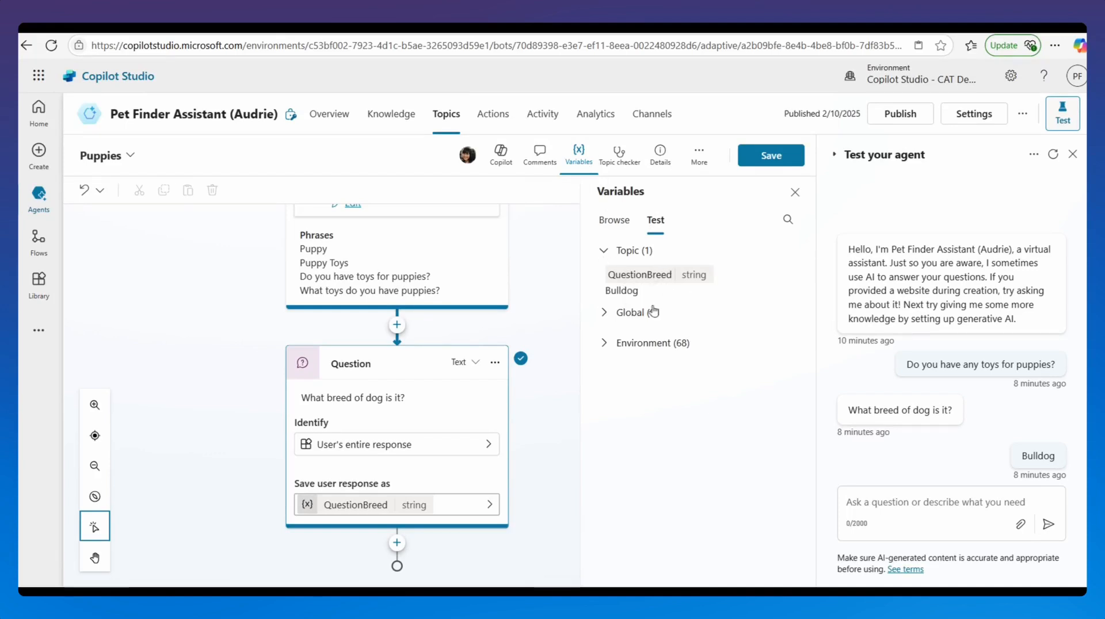
double_click(607, 294)
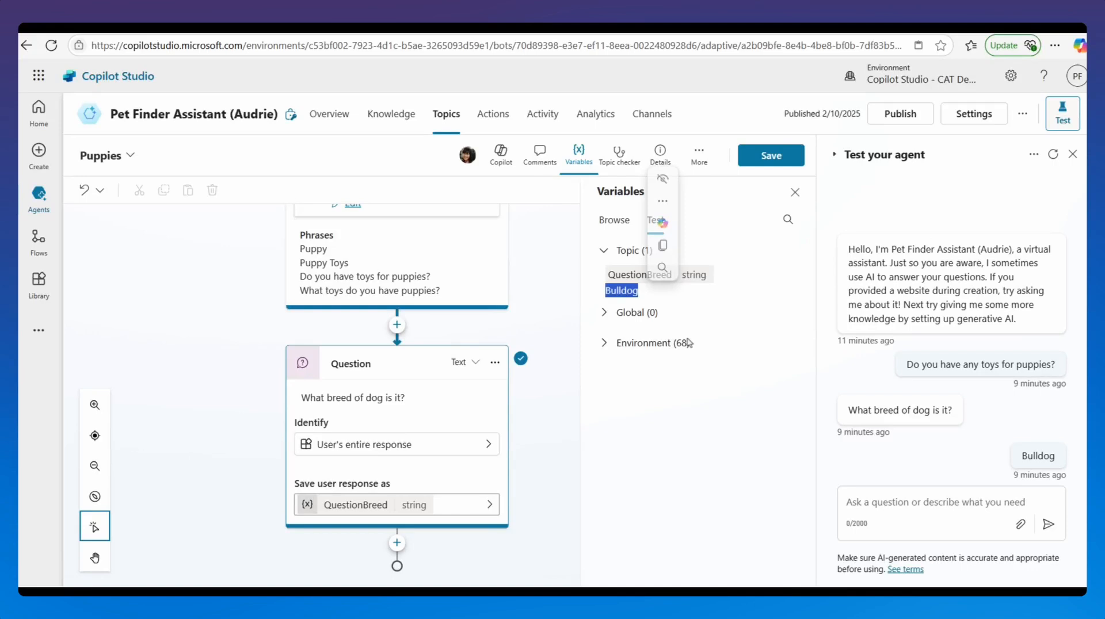
left_click(794, 193)
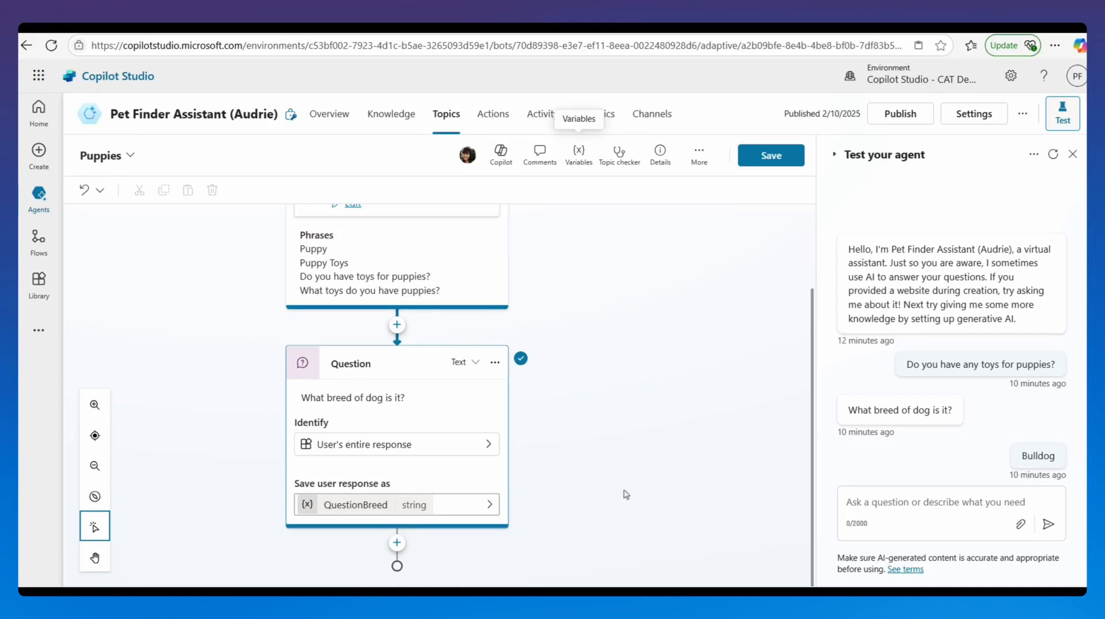
- Add an empty message node below the breed question and save the Puppies topic
left_click(397, 543)
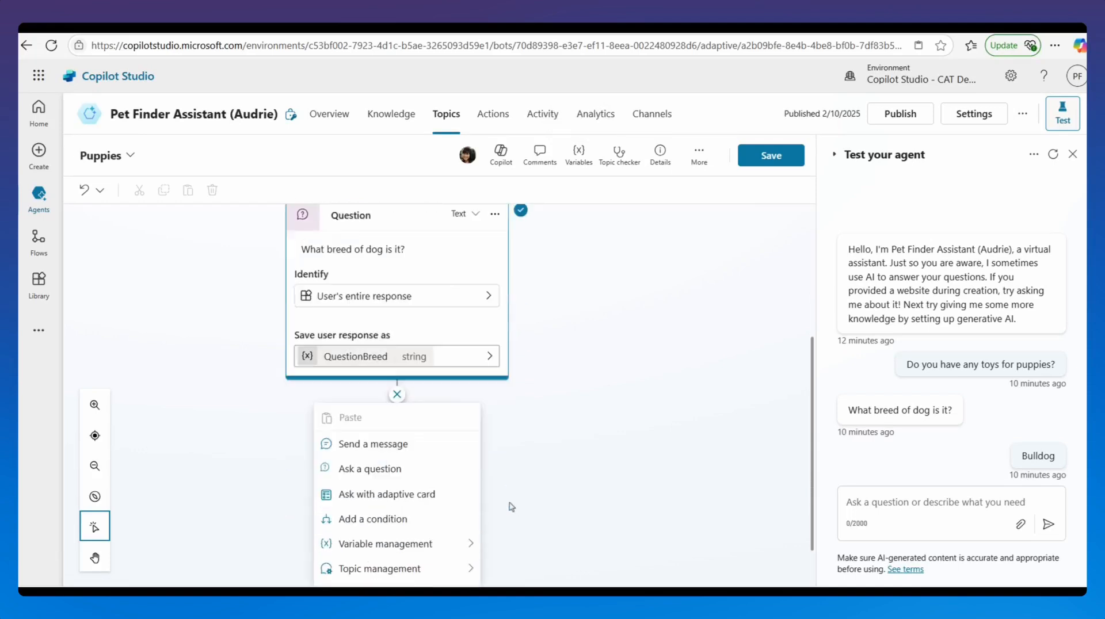
left_click(410, 414)
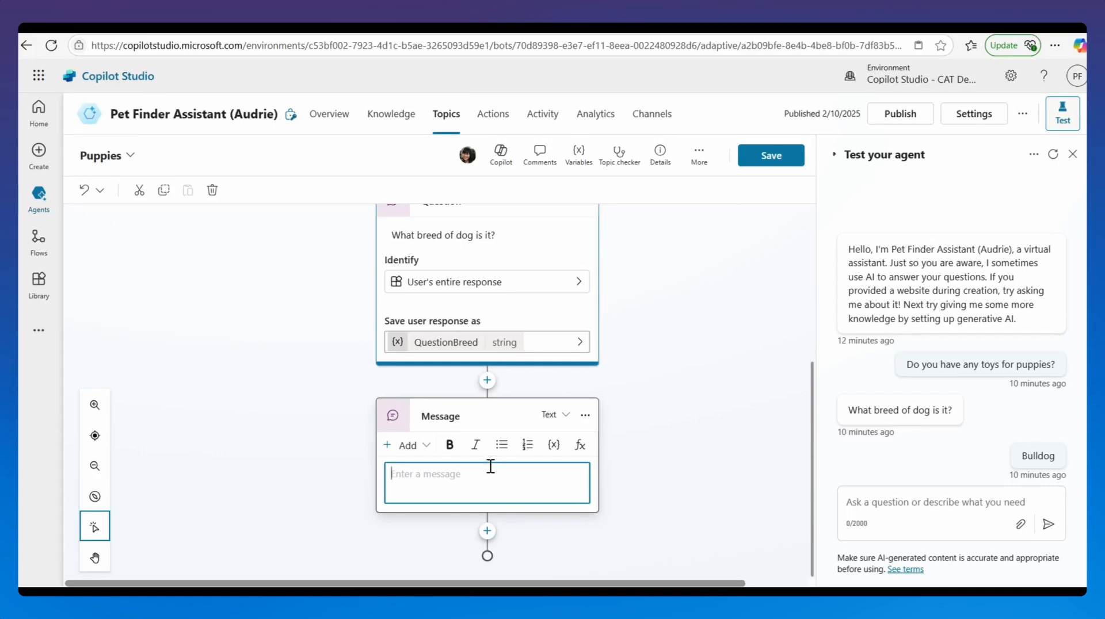
scroll(491, 464, "up", 5)
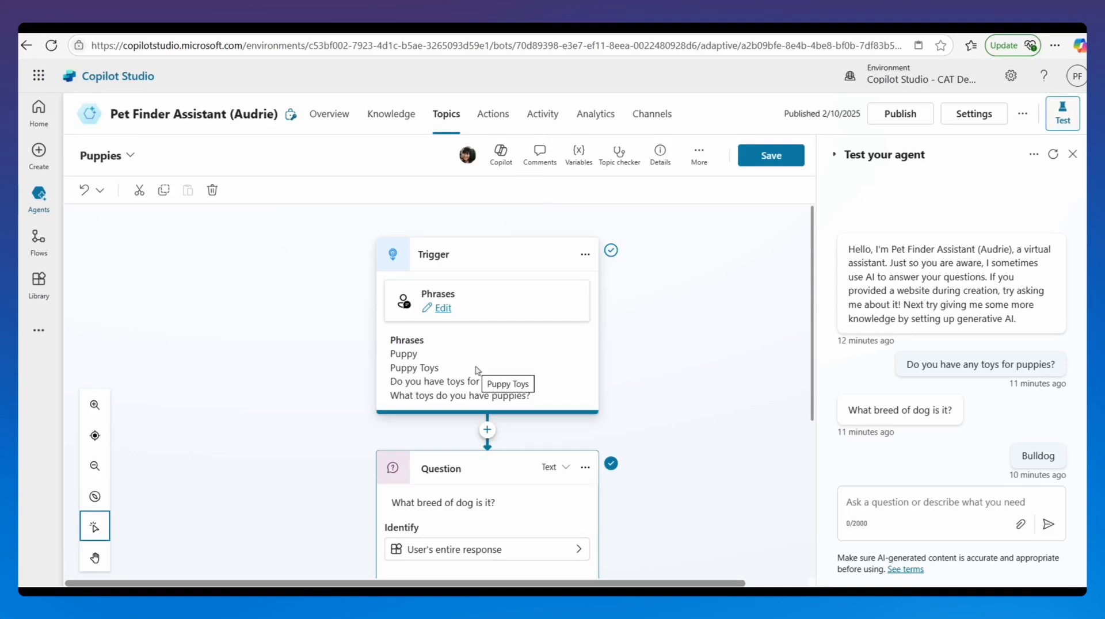
left_click(761, 157)
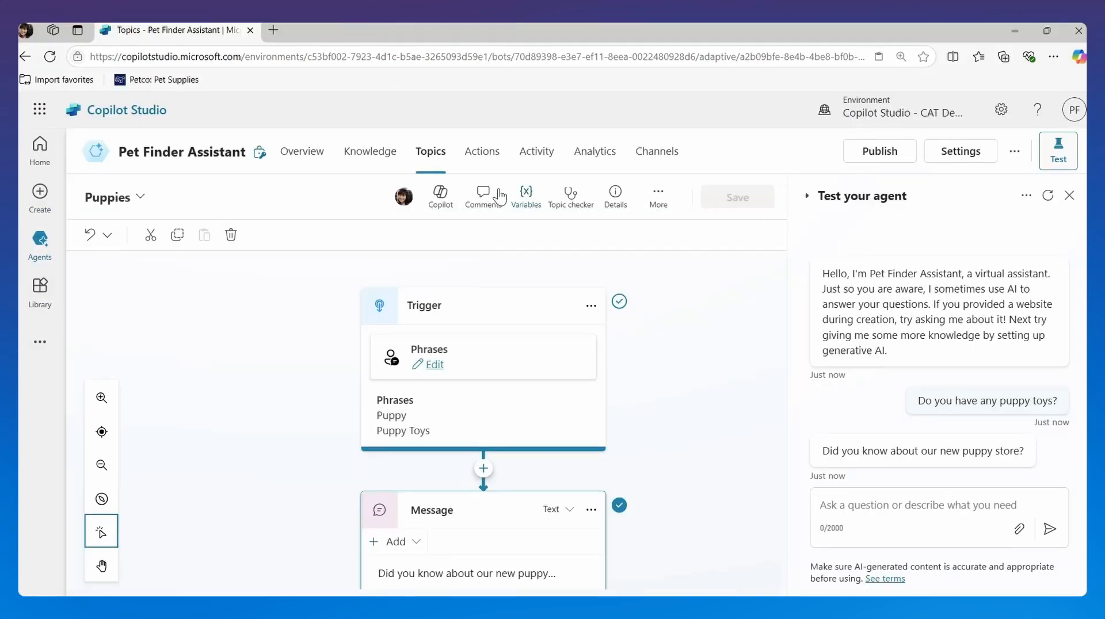
- Start adding an action to the agent and search the available actions for "send an email"
left_click(482, 158)
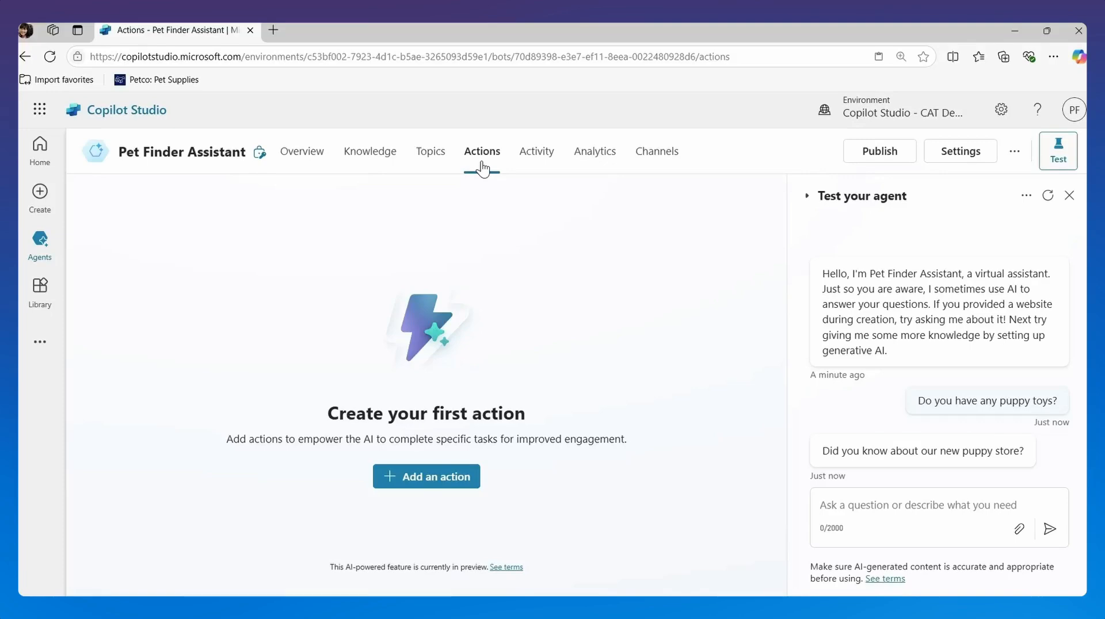
left_click(449, 485)
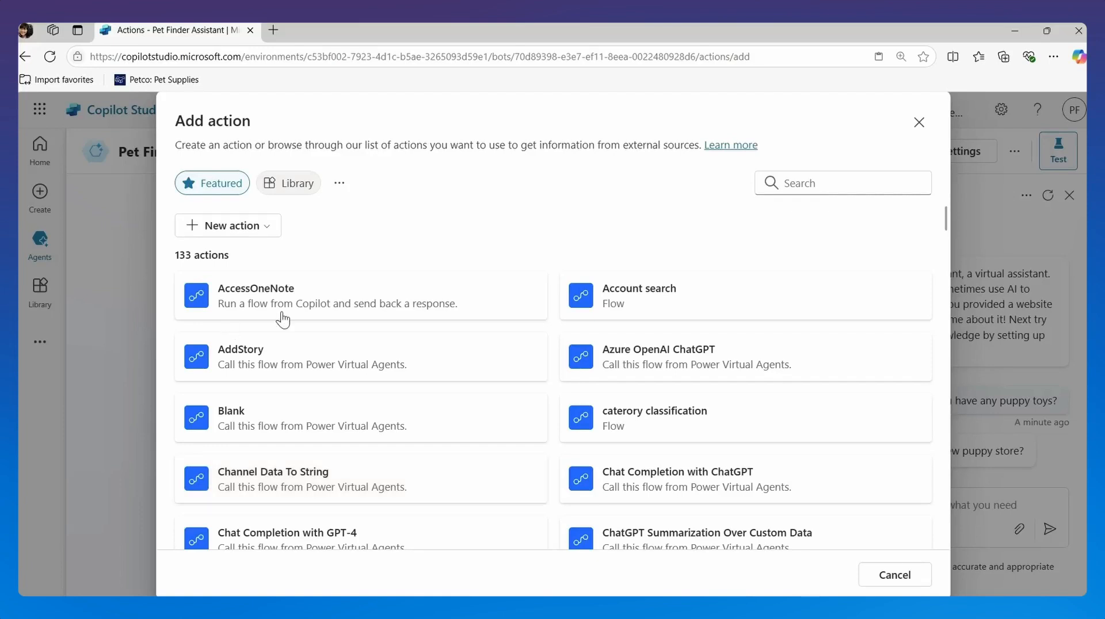
left_click(811, 181)
type("s")
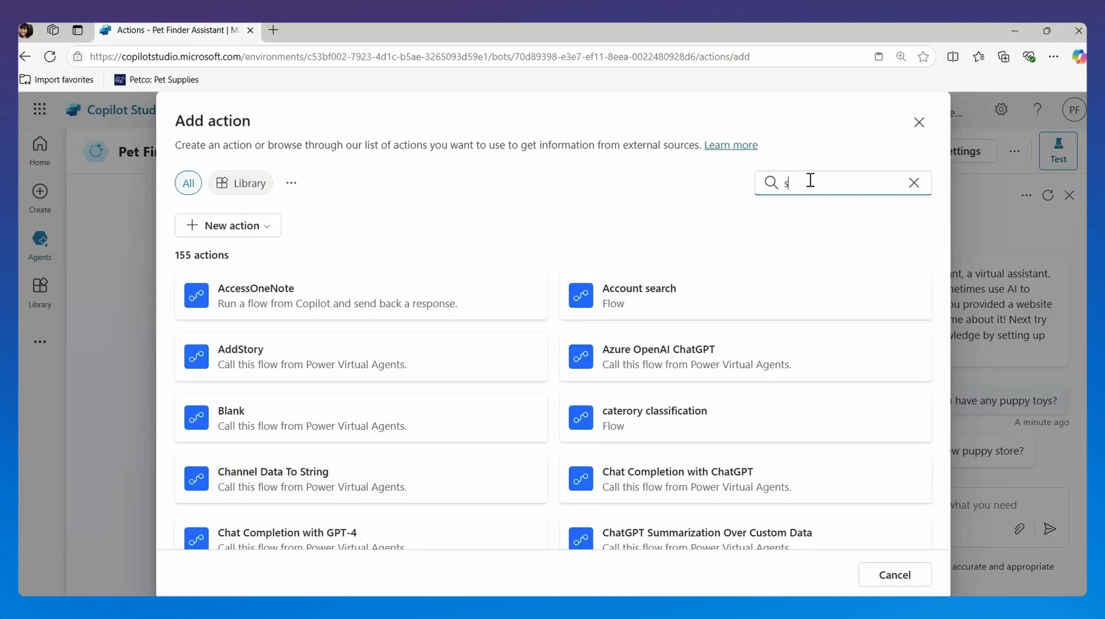
type("end an email")
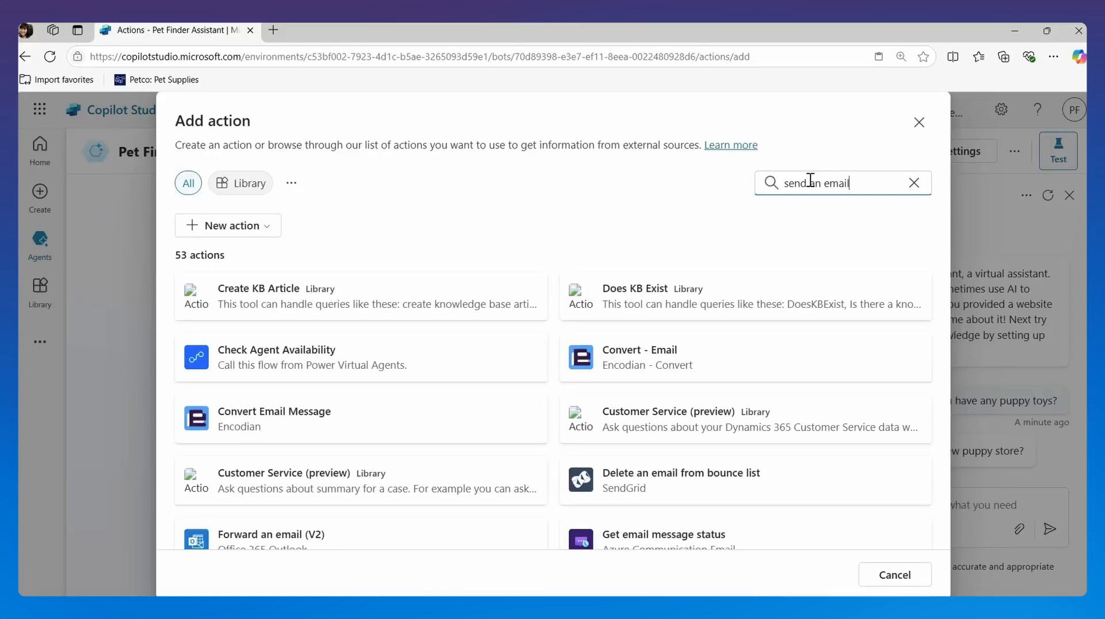
scroll(755, 403, "down", 5)
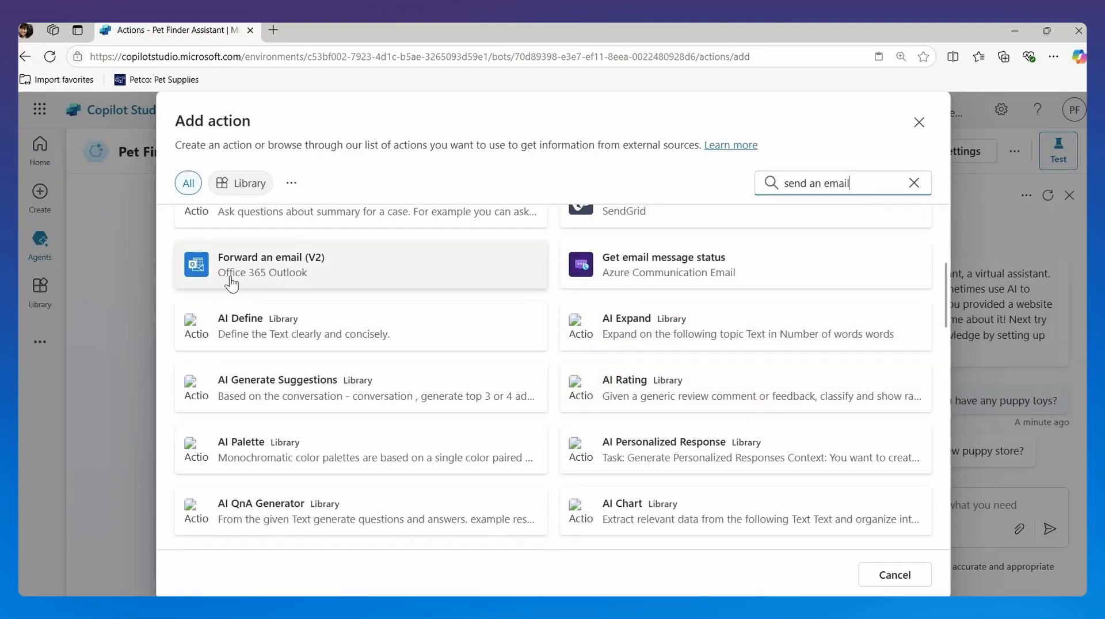
scroll(831, 505, "down", 9)
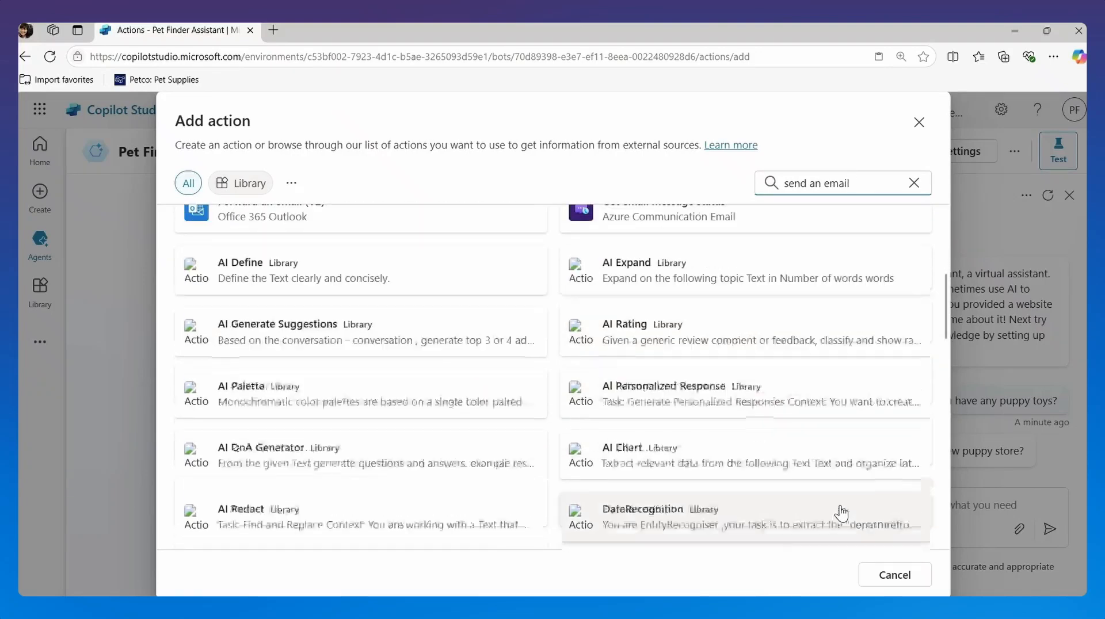
scroll(830, 504, "down", 1)
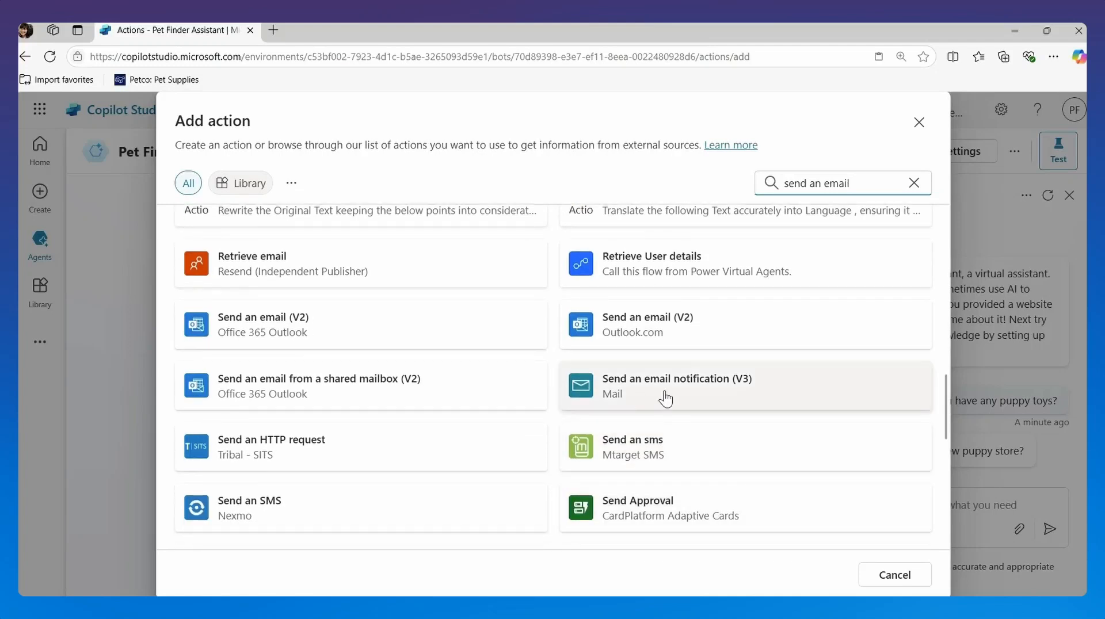